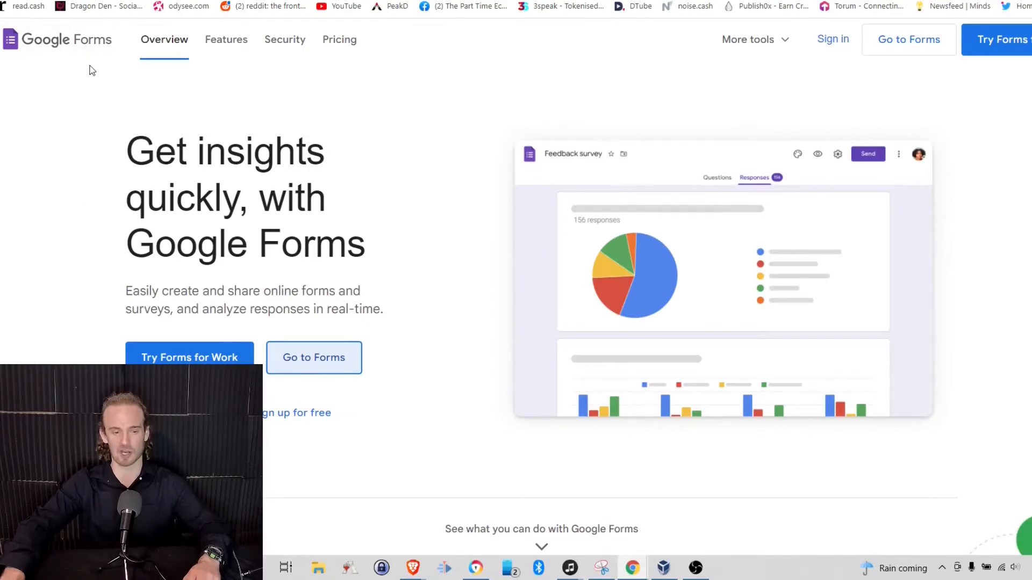
Go to the Google Forms start page and look over the Event Registration template form before returning to the form list.
{"action": "left_click", "coordinate": [311, 365]}
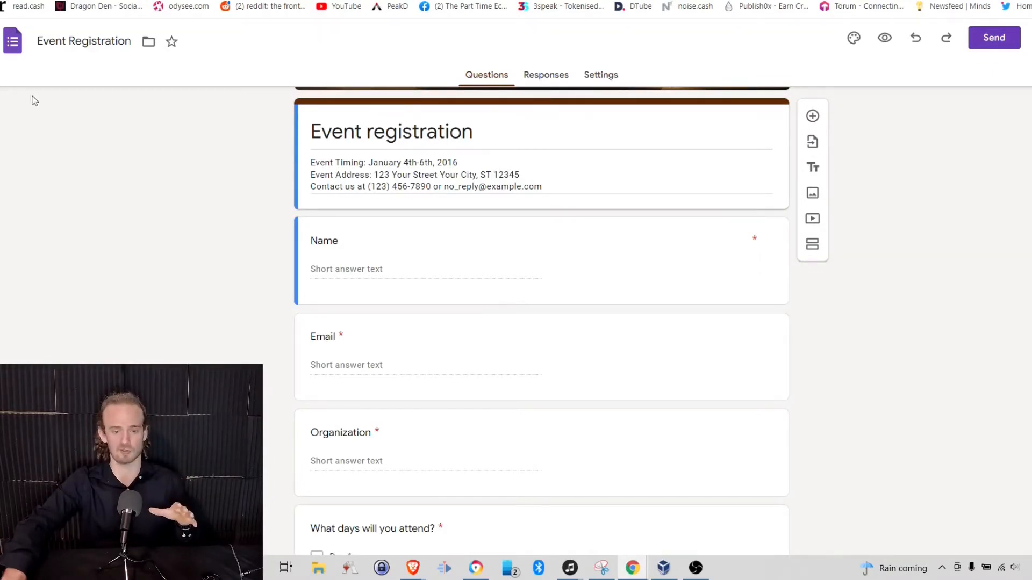
{"action": "scroll", "coordinate": [83, 261], "scroll_direction": "up", "scroll_amount": 3}
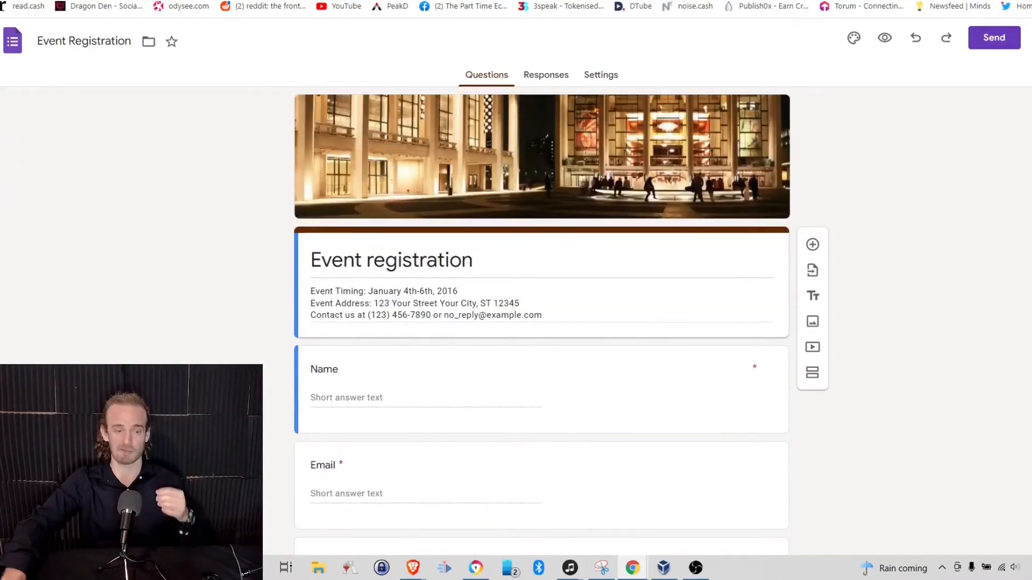
{"action": "key", "text": "alt+Left"}
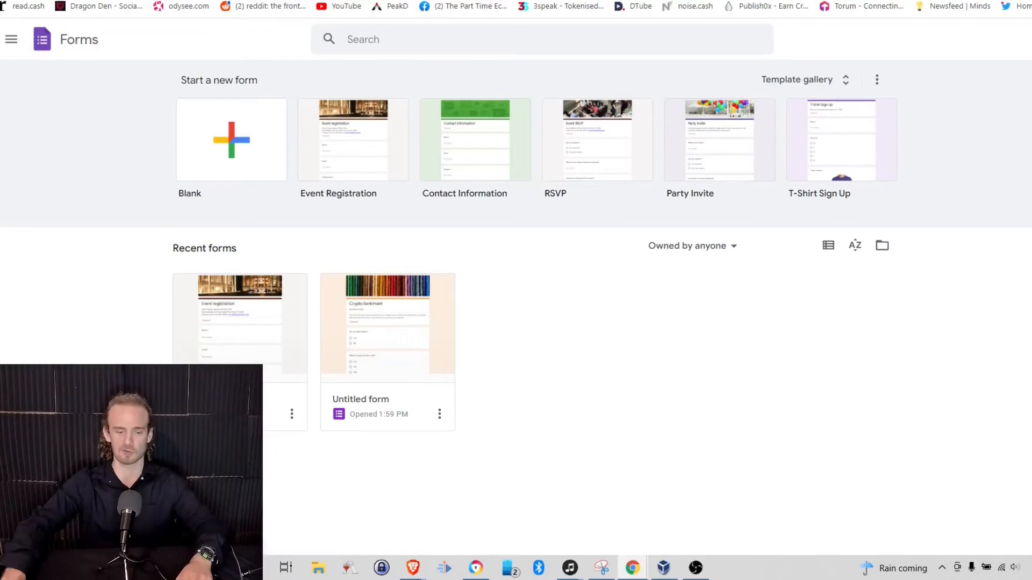
Create a blank form and title it "Crypto Sentiment".
{"action": "left_click", "coordinate": [203, 151]}
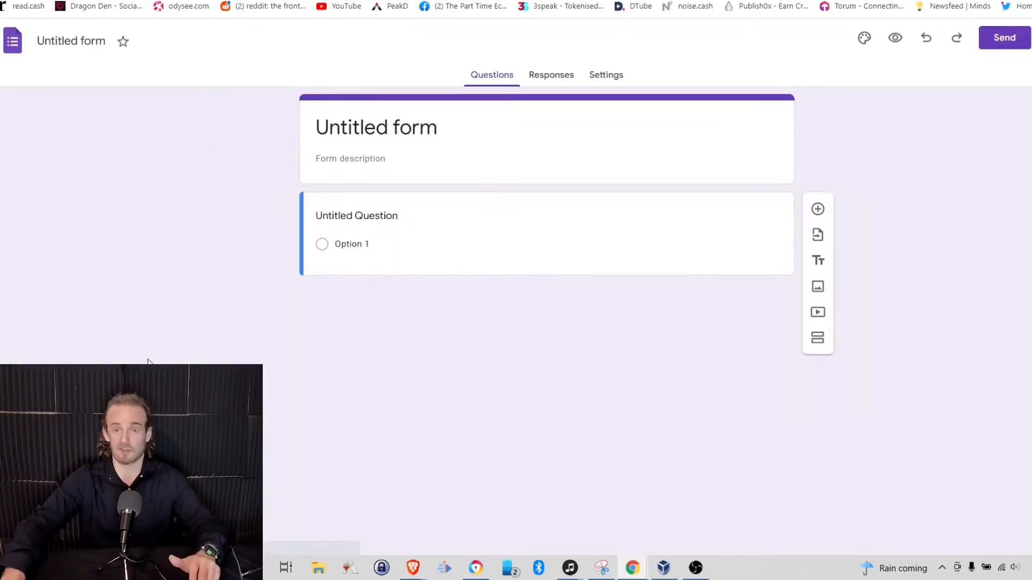
{"action": "left_click", "coordinate": [393, 127]}
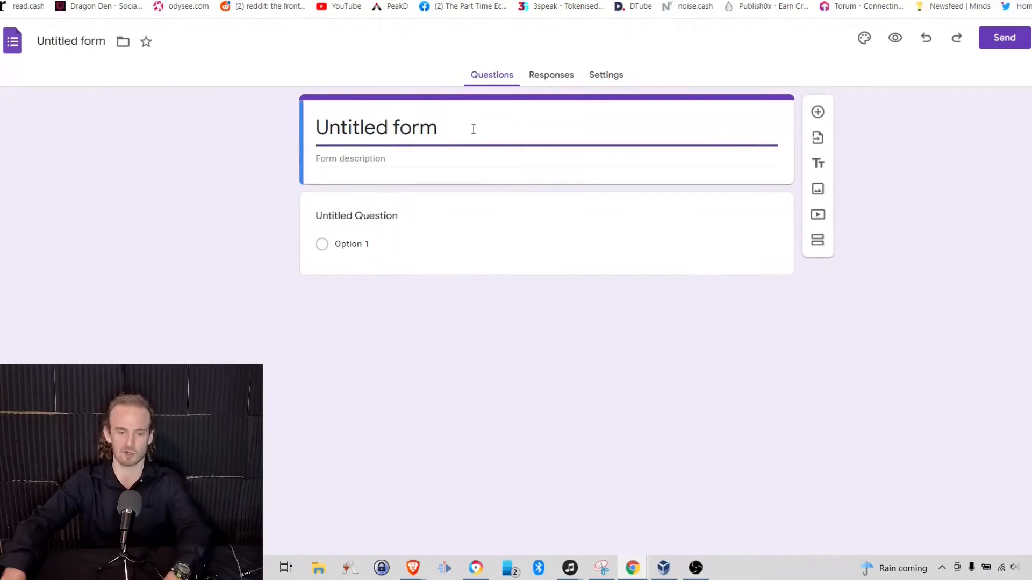
{"action": "left_click_drag", "start_coordinate": [473, 127], "coordinate": [297, 133]}
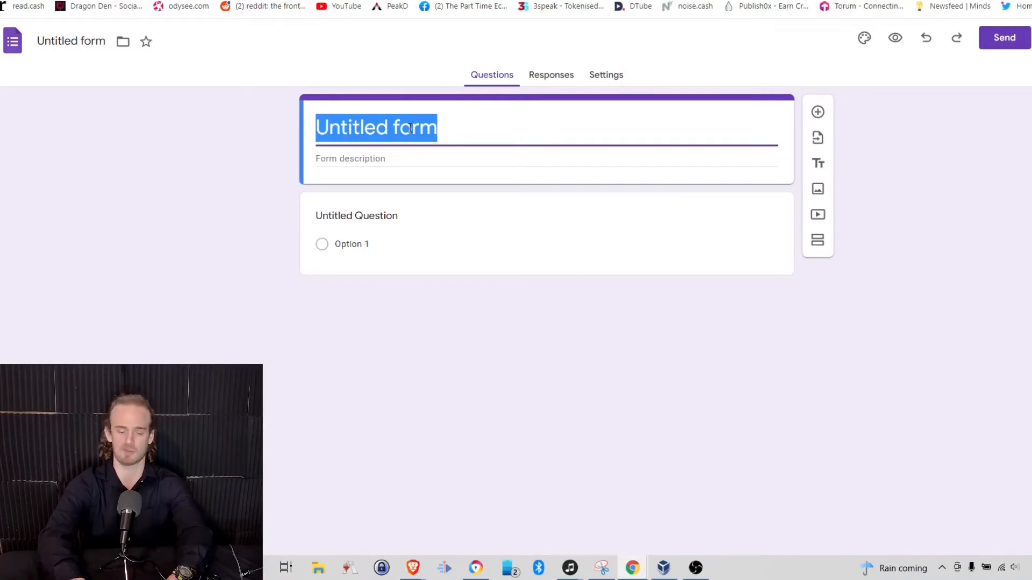
{"action": "type", "text": "Crypto Sentiment"}
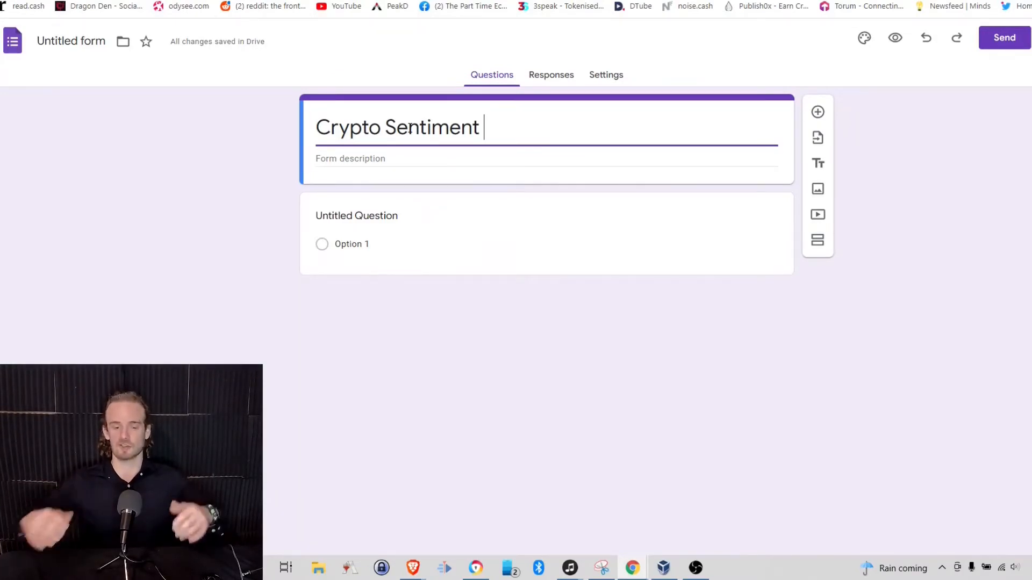
Enter "What people think about crypto" as the form description.
{"action": "left_click", "coordinate": [375, 156]}
{"action": "type", "text": "hat p"}
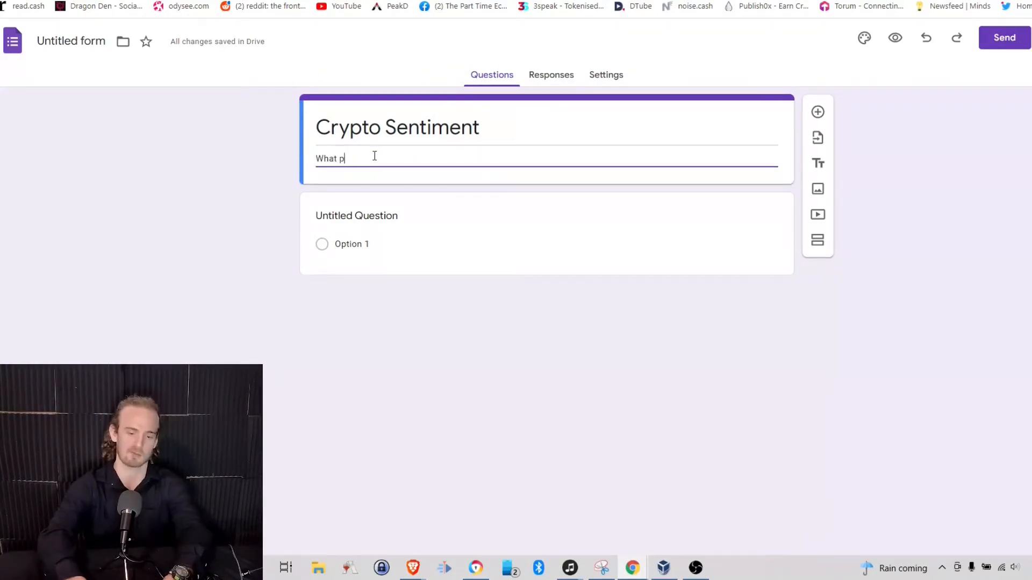
{"action": "type", "text": "eople think about crypto"}
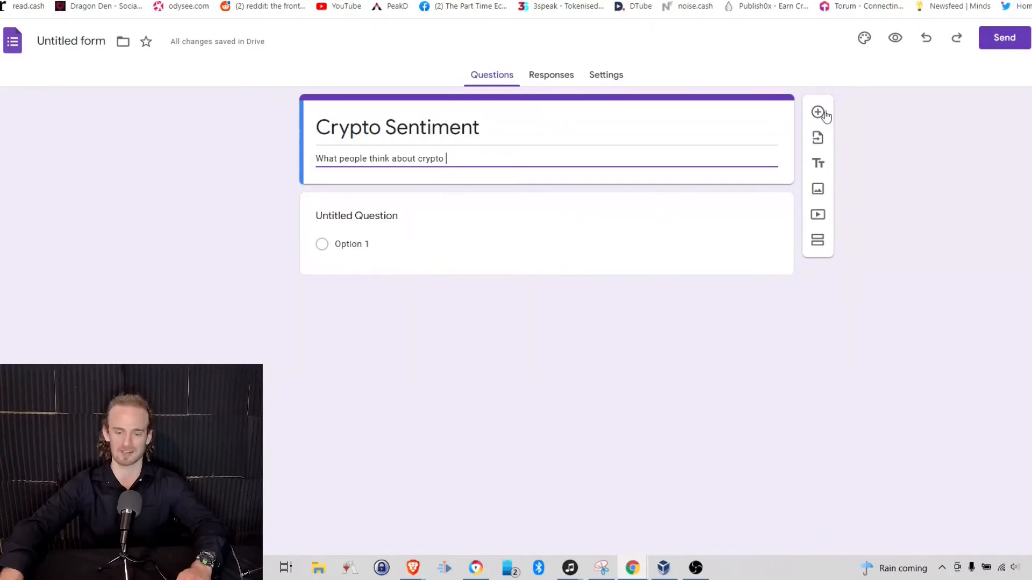
Change the first question's text to "Do you like crypto?".
{"action": "left_click", "coordinate": [359, 243]}
{"action": "left_click", "coordinate": [387, 228]}
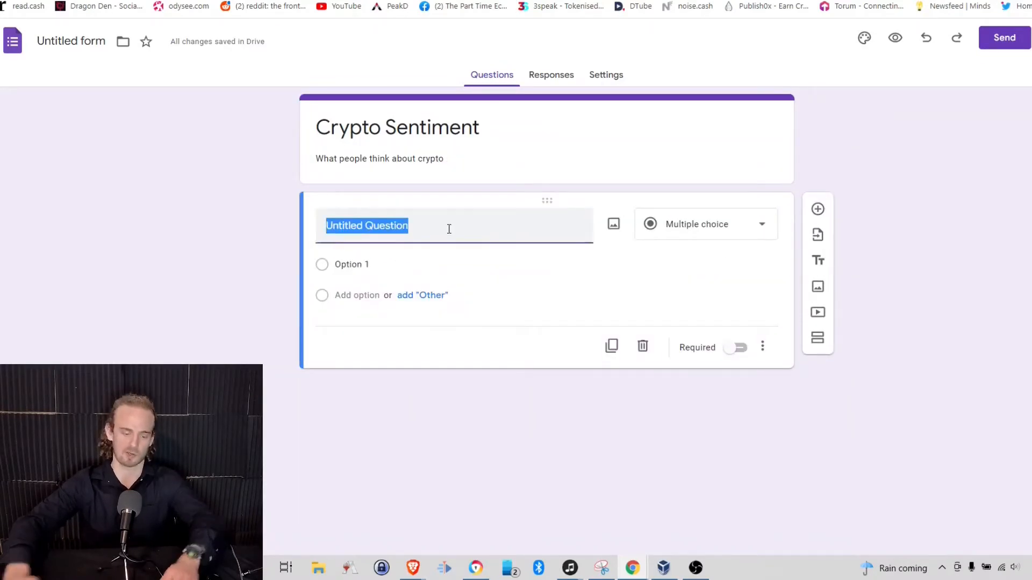
{"action": "type", "text": "o"}
{"action": "key", "text": "BackSpace"}
{"action": "type", "text": "Do you like c"}
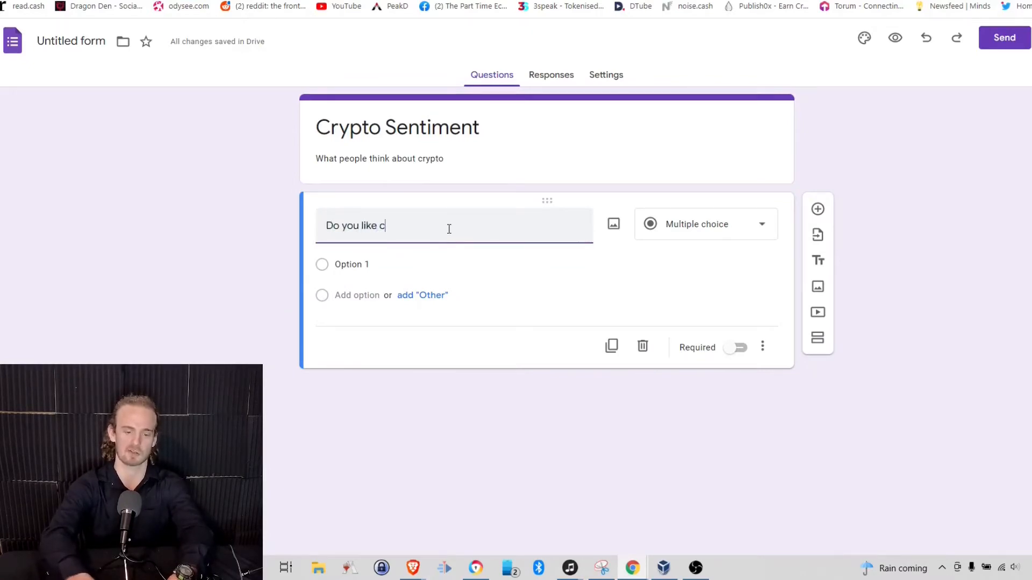
{"action": "type", "text": "rypto?"}
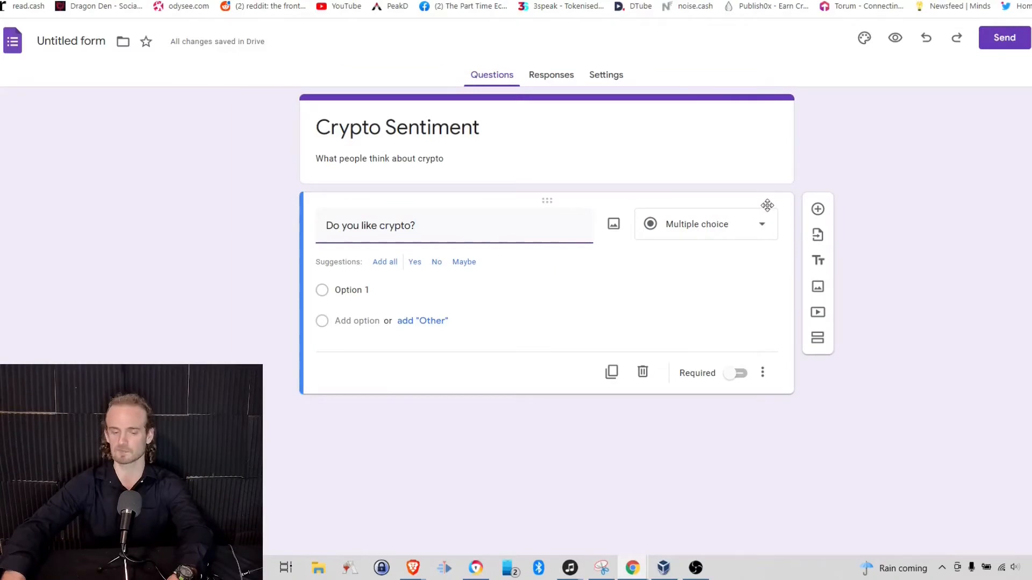
Keep the crypto question as multiple choice and give it the answer options Yes and No.
{"action": "left_click", "coordinate": [708, 237]}
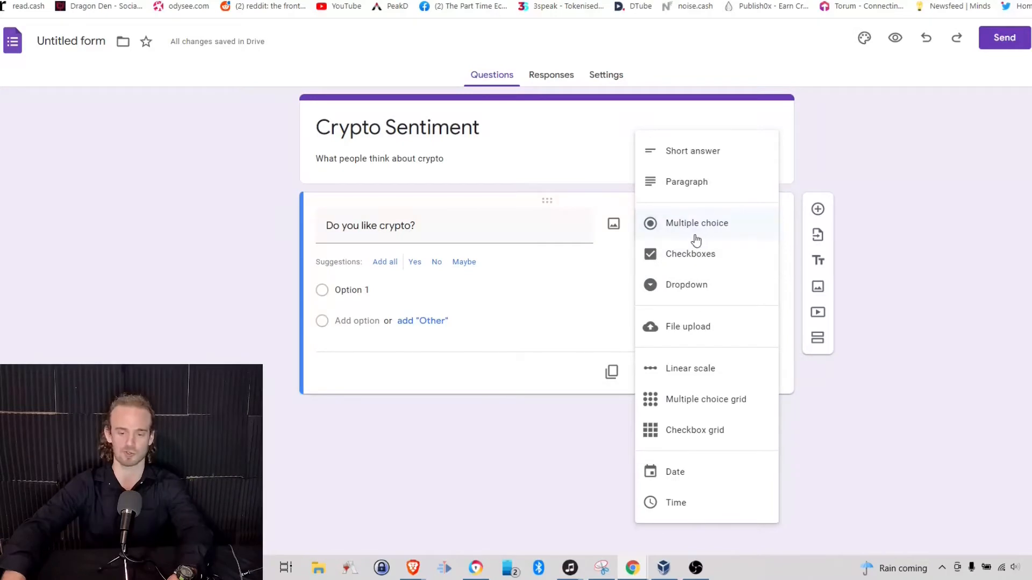
{"action": "left_click", "coordinate": [235, 262]}
{"action": "left_click", "coordinate": [347, 289]}
{"action": "type", "text": "Yes"}
{"action": "key", "text": "BackSpace"}
{"action": "key", "text": "BackSpace"}
{"action": "type", "text": "es"}
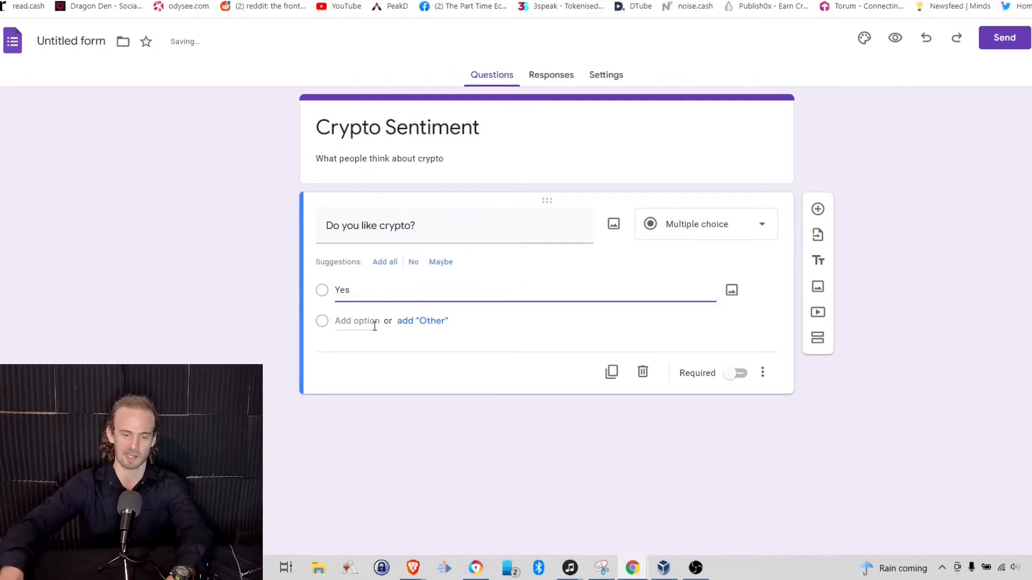
{"action": "left_click", "coordinate": [372, 322]}
{"action": "left_click", "coordinate": [497, 466]}
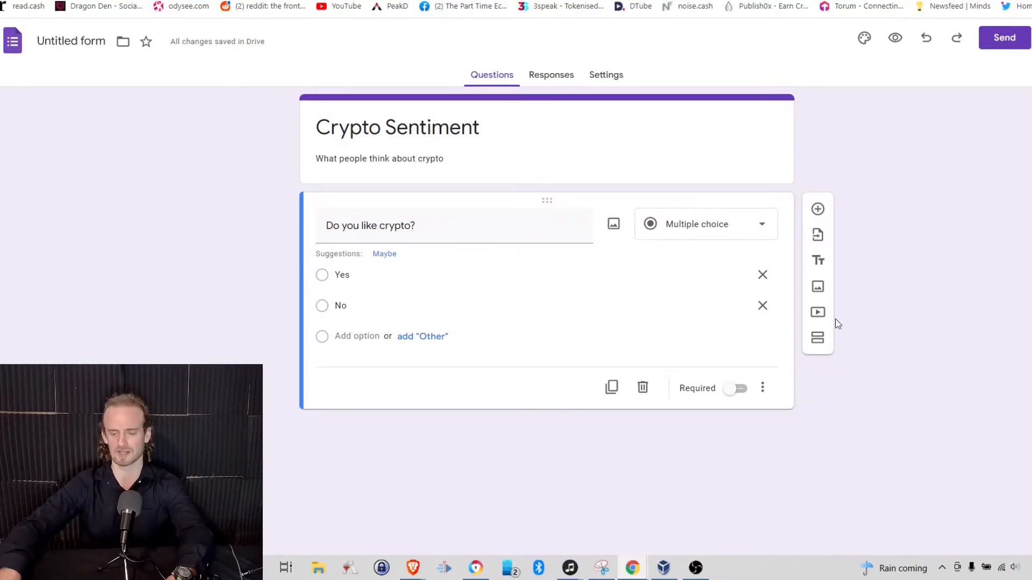
Add a second question of type Checkboxes that asks "What cryptos do you like?".
{"action": "left_click", "coordinate": [818, 209]}
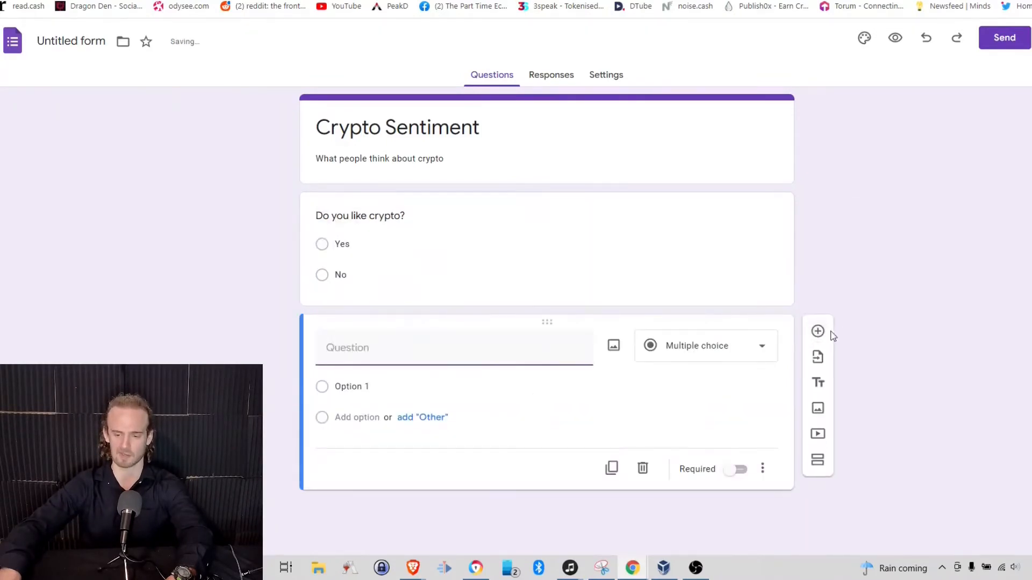
{"action": "left_click", "coordinate": [690, 348]}
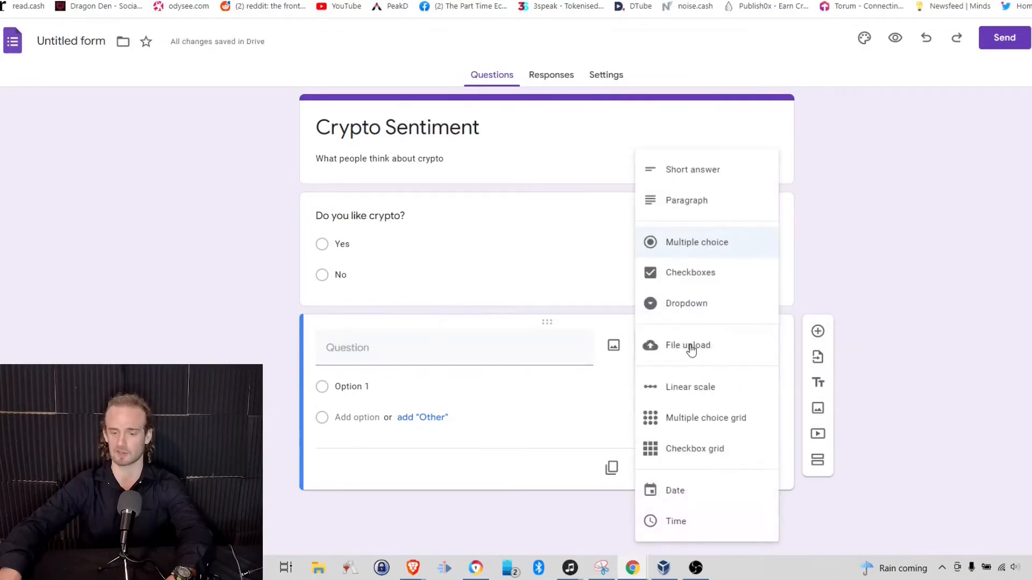
{"action": "left_click", "coordinate": [702, 279]}
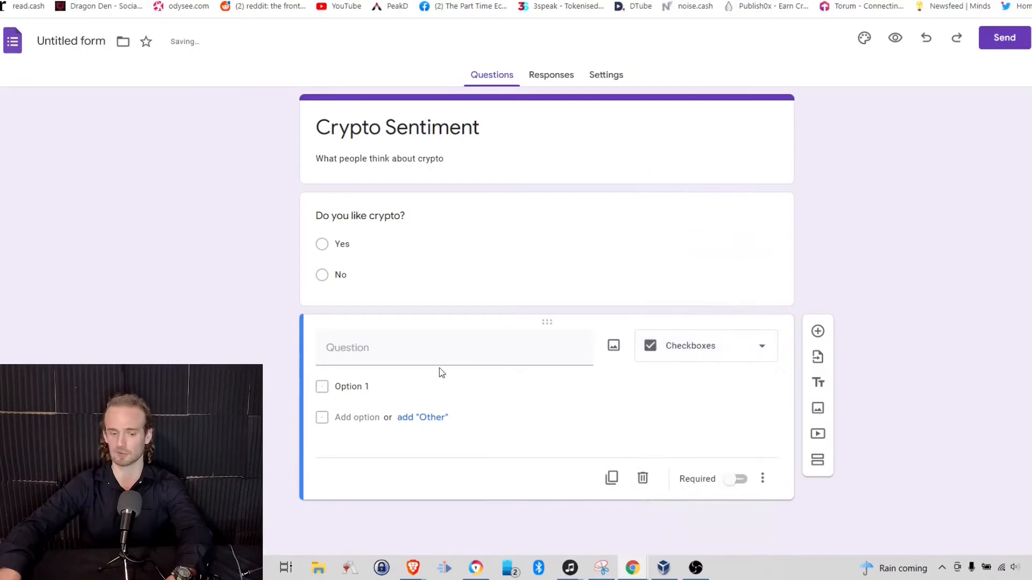
{"action": "left_click", "coordinate": [407, 358]}
{"action": "type", "text": "What"}
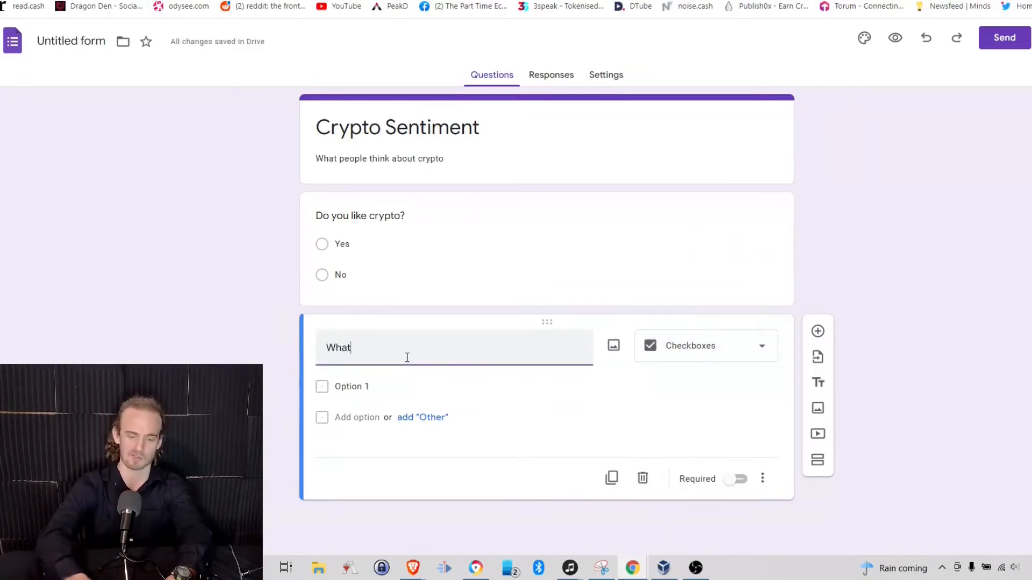
{"action": "type", "text": " cryptos"}
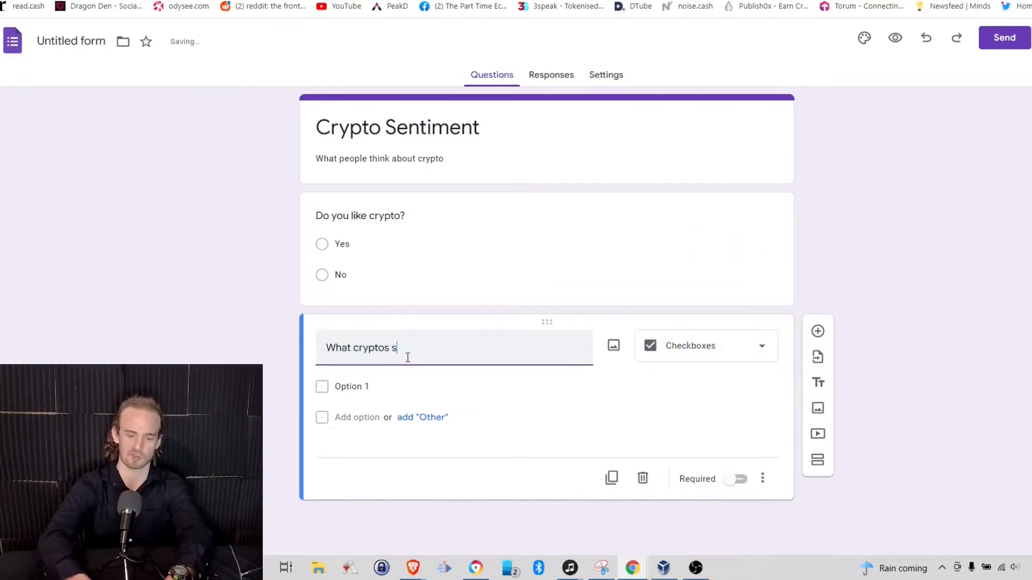
{"action": "type", "text": " do you like?"}
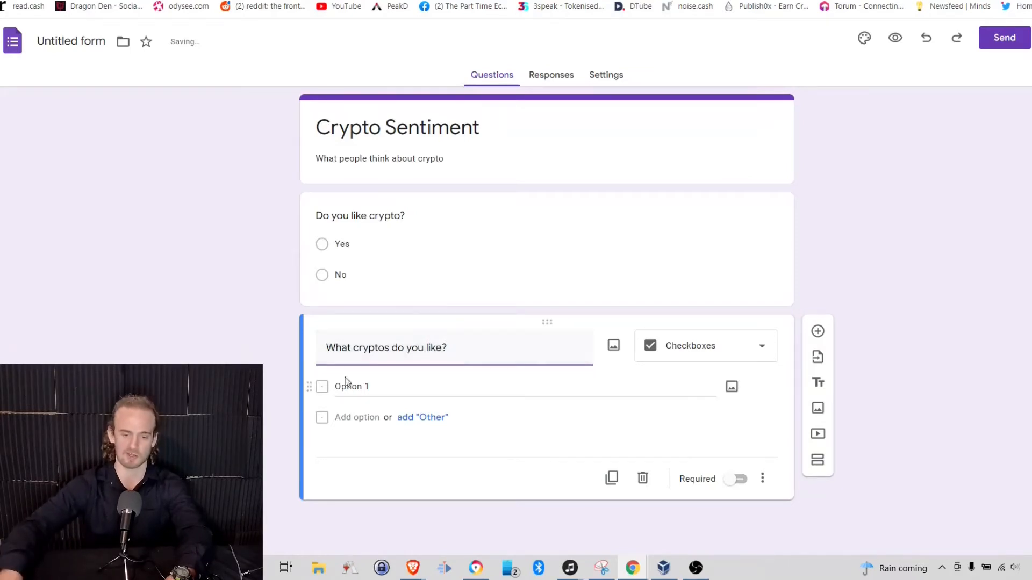
Give the checkbox question the options ADA, BAT and BTC, plus an "Other" choice.
{"action": "left_click", "coordinate": [376, 387]}
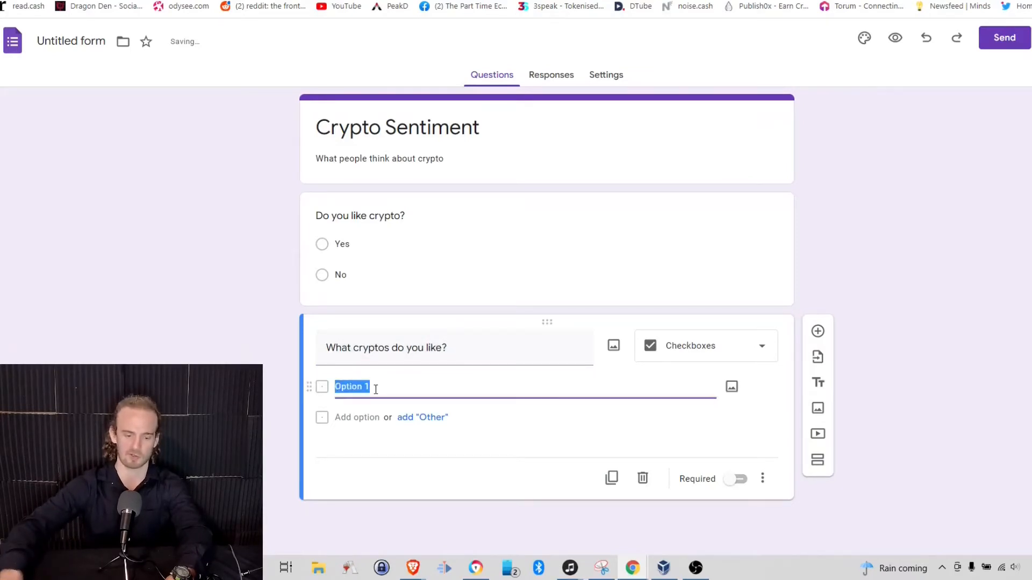
{"action": "type", "text": "DA"}
{"action": "key", "text": "BackSpace"}
{"action": "key", "text": "BackSpace"}
{"action": "type", "text": "ADA"}
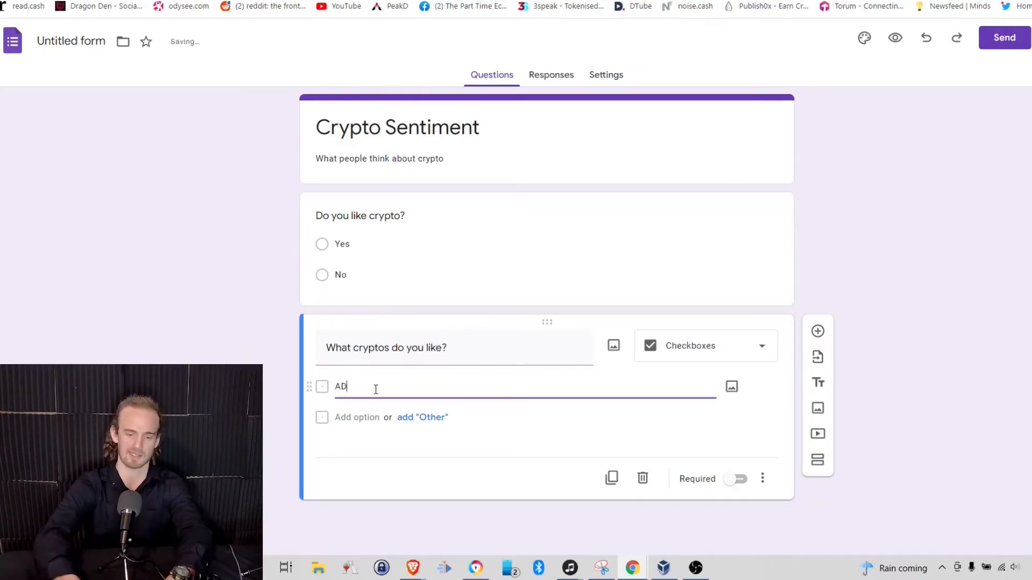
{"action": "left_click", "coordinate": [374, 423]}
{"action": "type", "text": "BAT"}
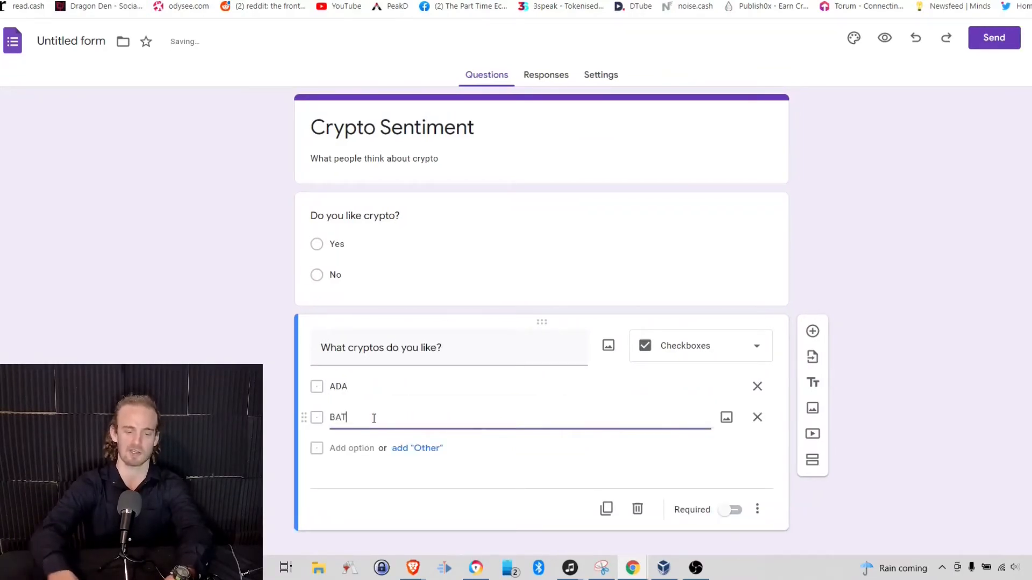
{"action": "left_click", "coordinate": [353, 448]}
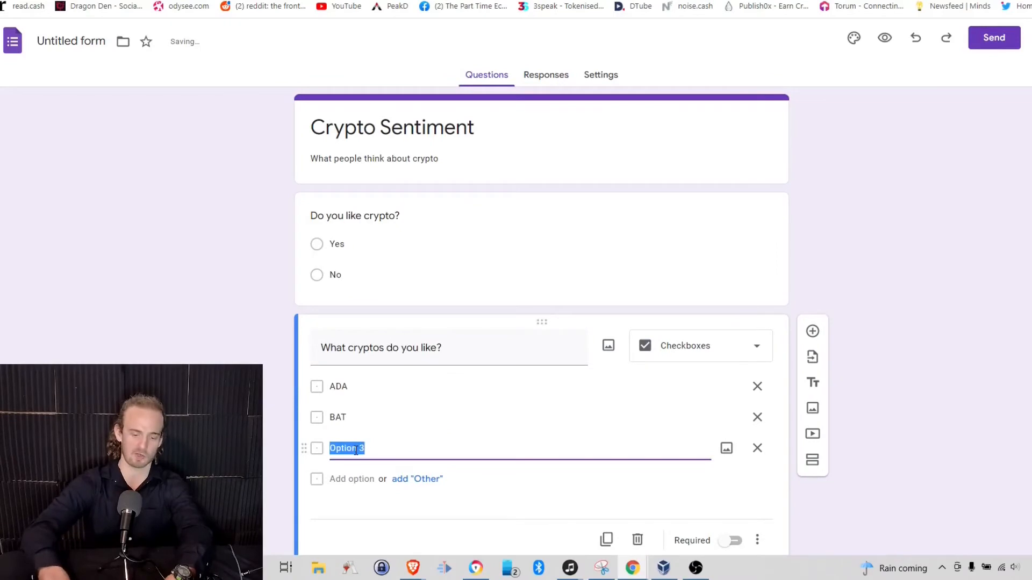
{"action": "type", "text": "BTC"}
{"action": "left_click", "coordinate": [420, 481]}
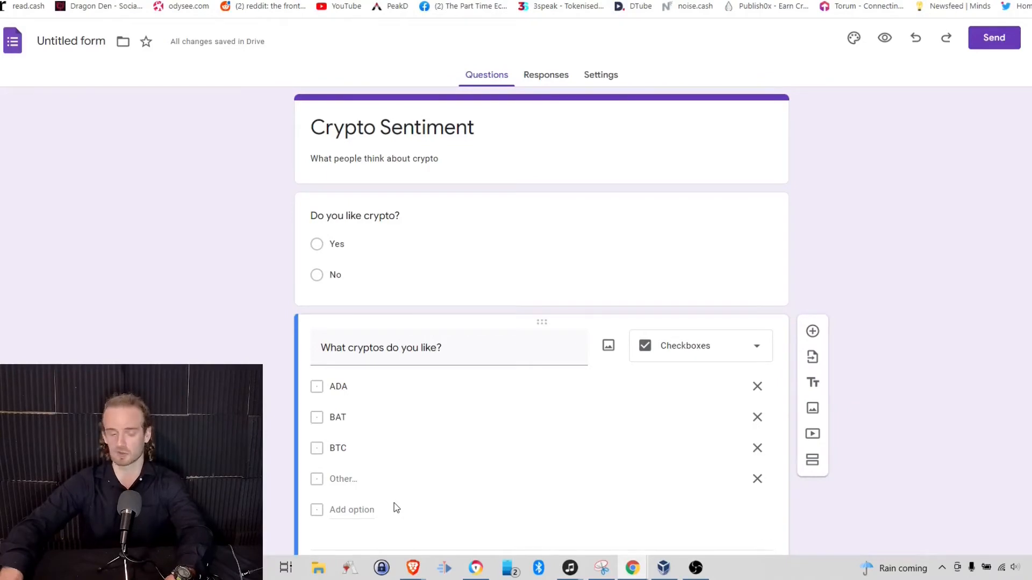
Add a third question of type Date that asks "What day can we meet?".
{"action": "scroll", "coordinate": [357, 446], "scroll_direction": "down", "scroll_amount": 1}
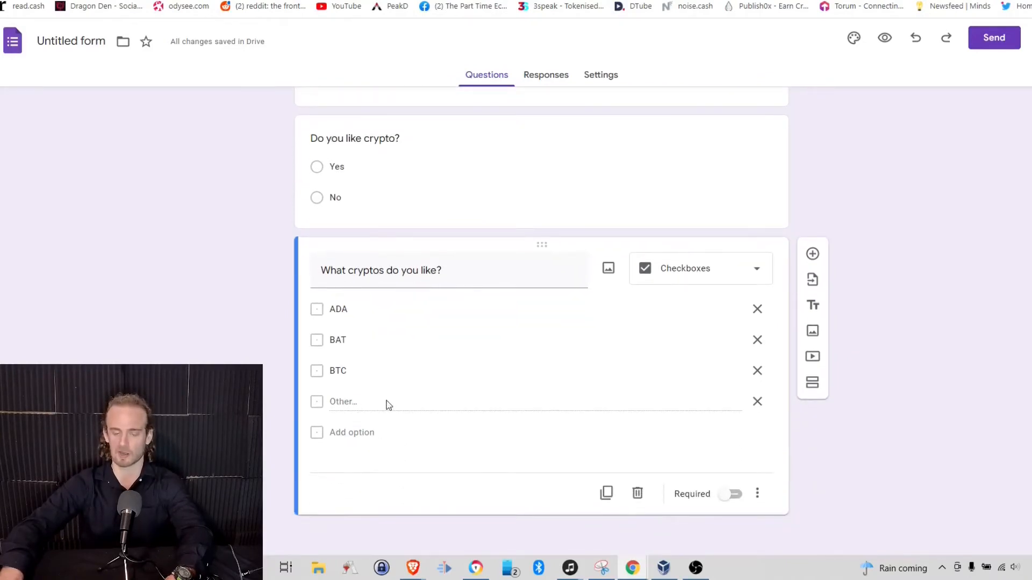
{"action": "scroll", "coordinate": [383, 403], "scroll_direction": "up", "scroll_amount": 1}
{"action": "scroll", "coordinate": [382, 405], "scroll_direction": "down", "scroll_amount": 1}
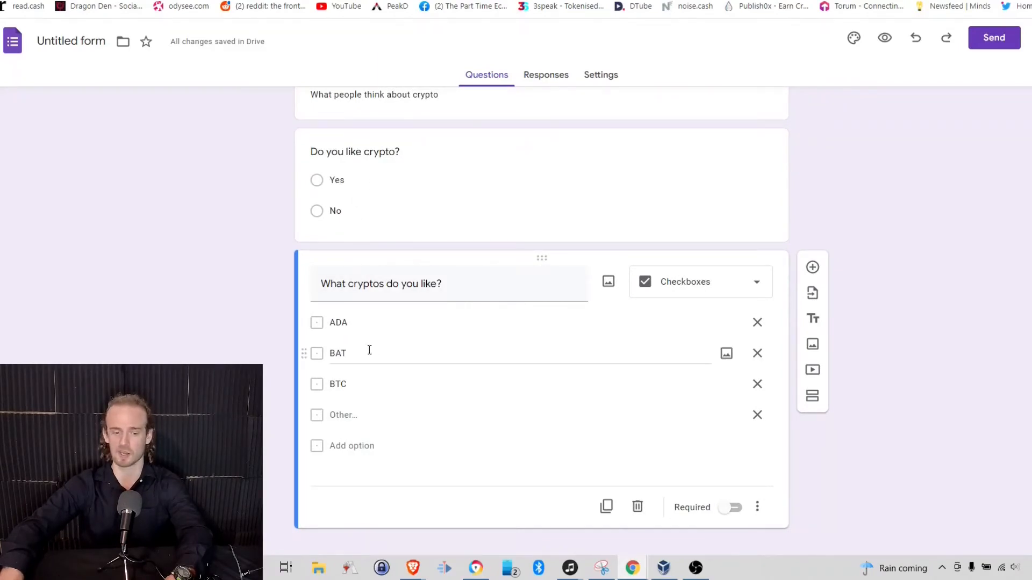
{"action": "scroll", "coordinate": [531, 401], "scroll_direction": "down", "scroll_amount": 1}
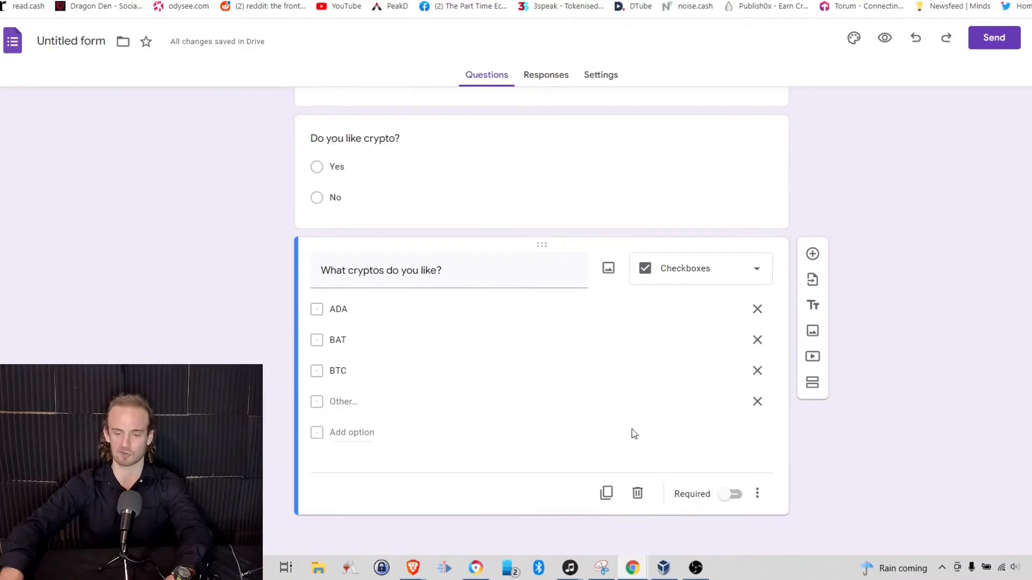
{"action": "left_click", "coordinate": [814, 254]}
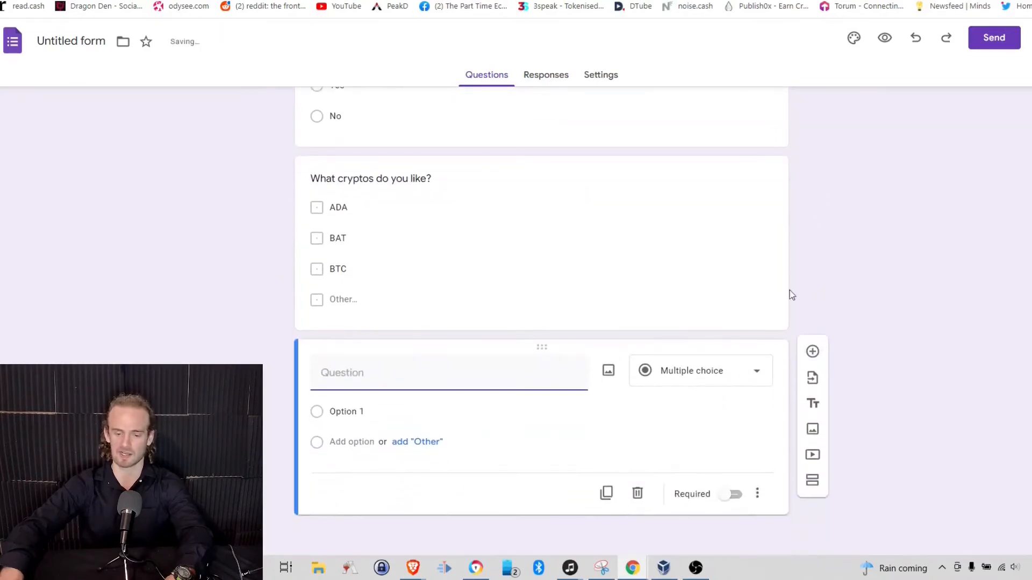
{"action": "left_click", "coordinate": [723, 371]}
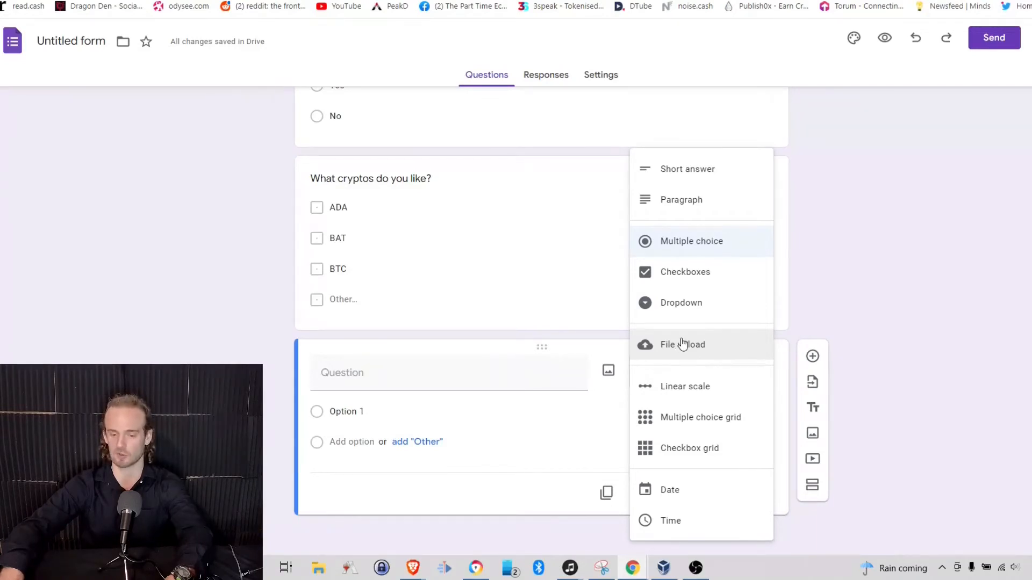
{"action": "left_click", "coordinate": [703, 498]}
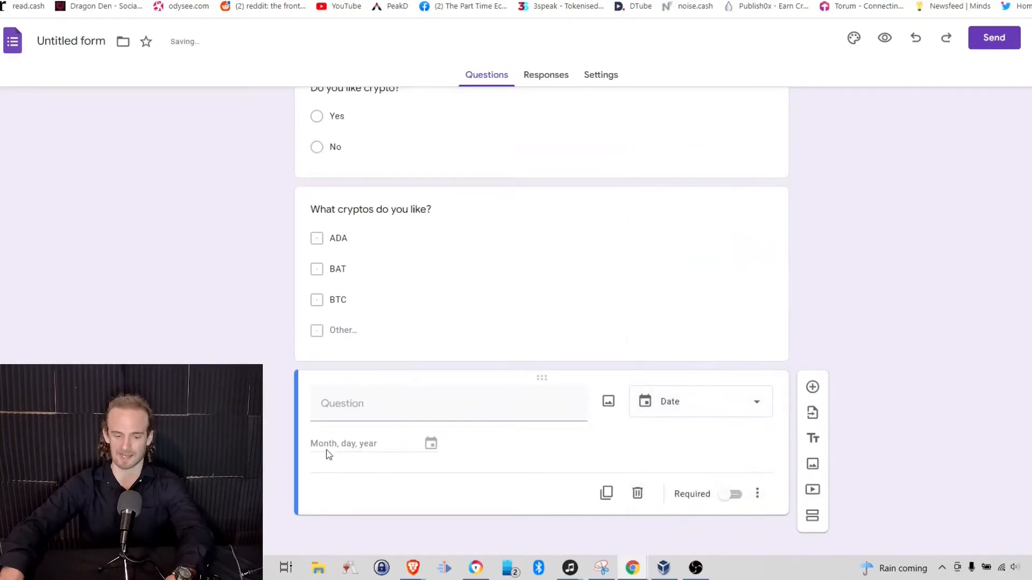
{"action": "left_click", "coordinate": [417, 404]}
{"action": "type", "text": "Wh"}
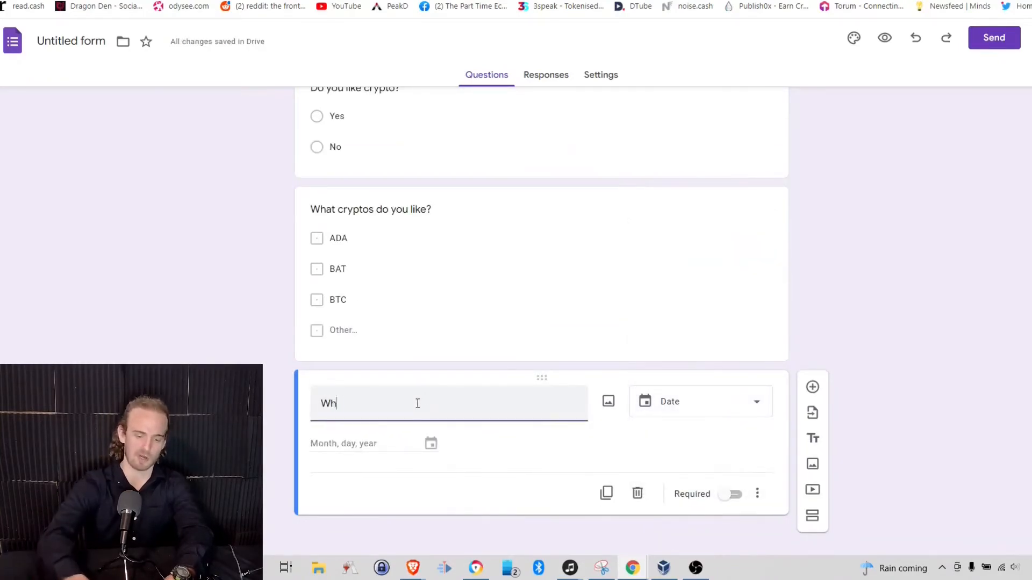
{"action": "type", "text": "at day can "}
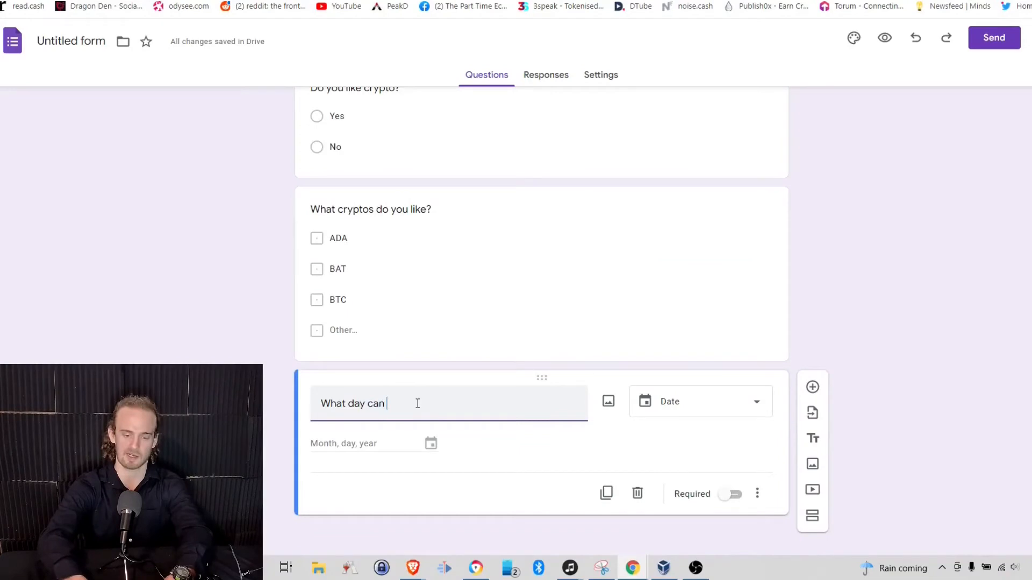
{"action": "type", "text": "we meet?"}
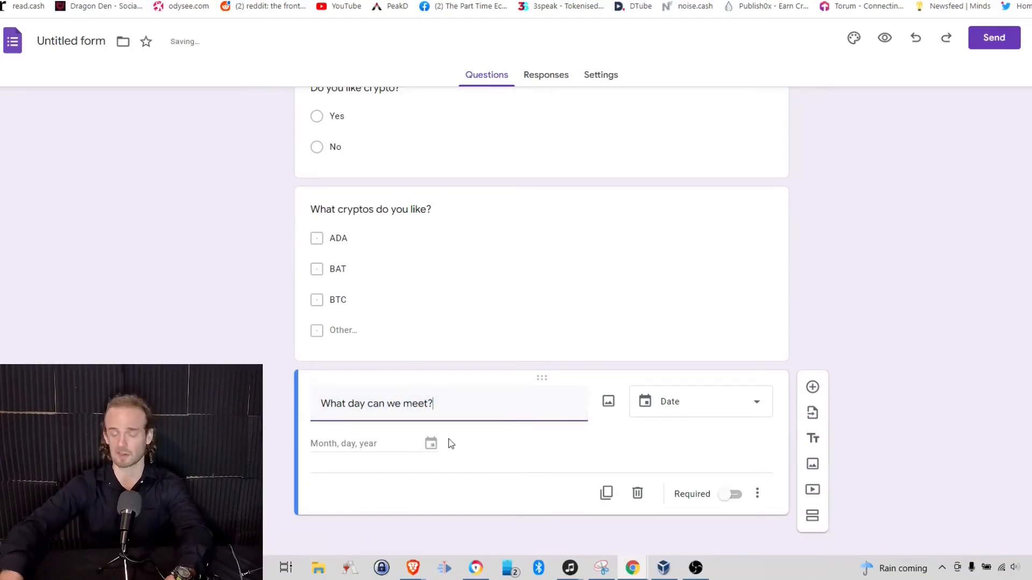
Add a fourth question of type Short answer that asks "What is your email?".
{"action": "left_click", "coordinate": [812, 387]}
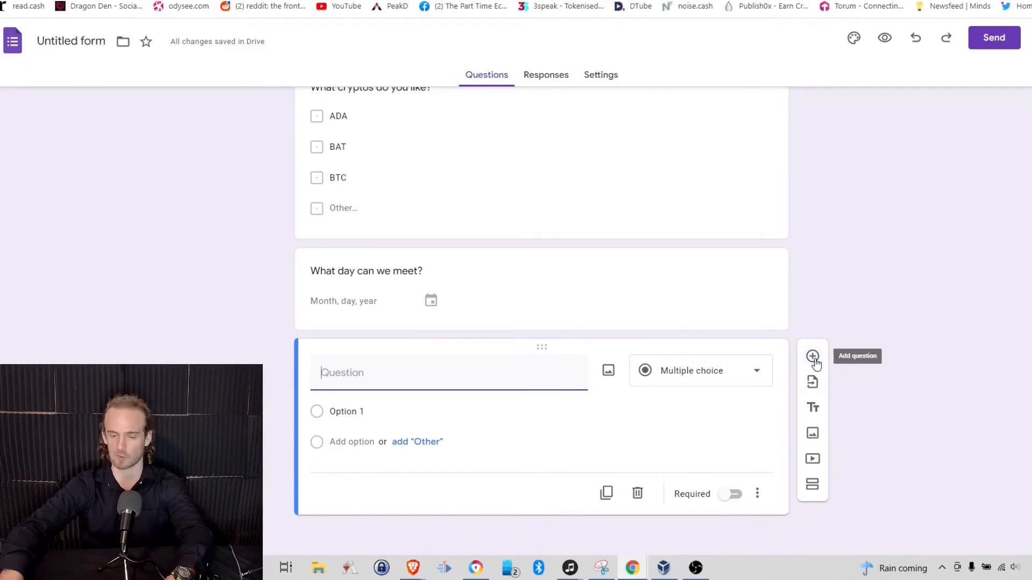
{"action": "left_click", "coordinate": [747, 370]}
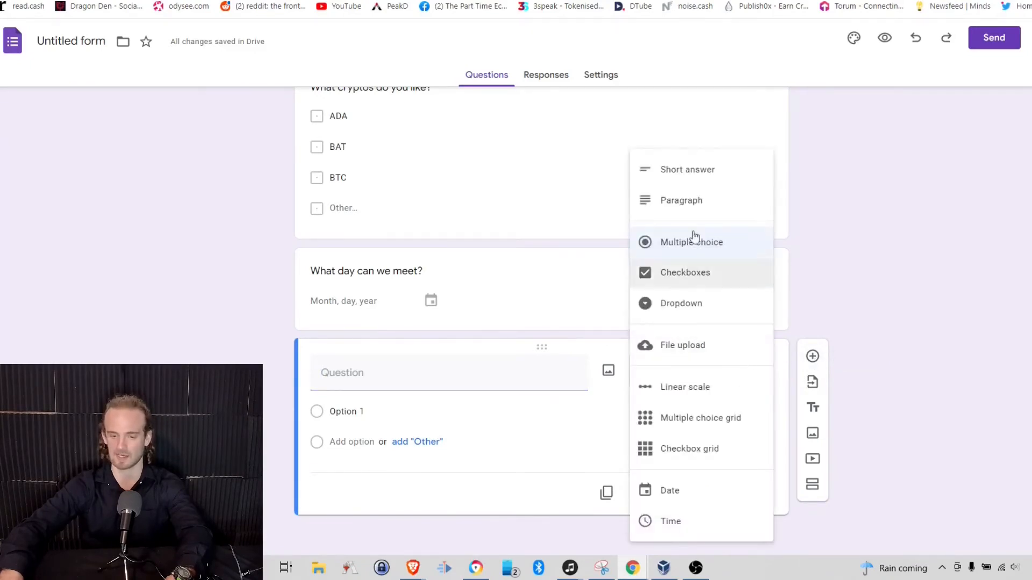
{"action": "left_click", "coordinate": [691, 183]}
{"action": "left_click", "coordinate": [383, 396]}
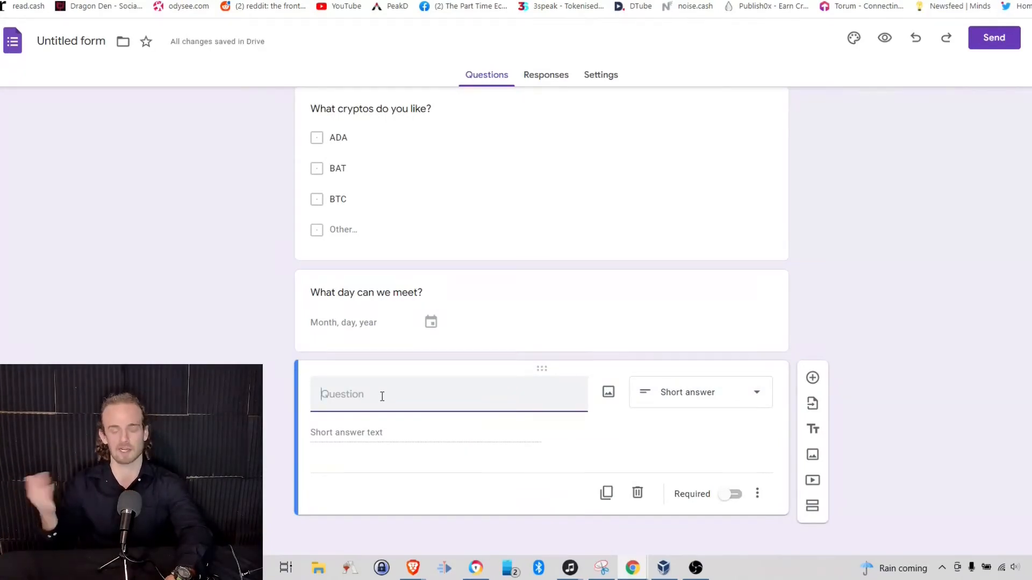
{"action": "scroll", "coordinate": [382, 396], "scroll_direction": "up", "scroll_amount": 5}
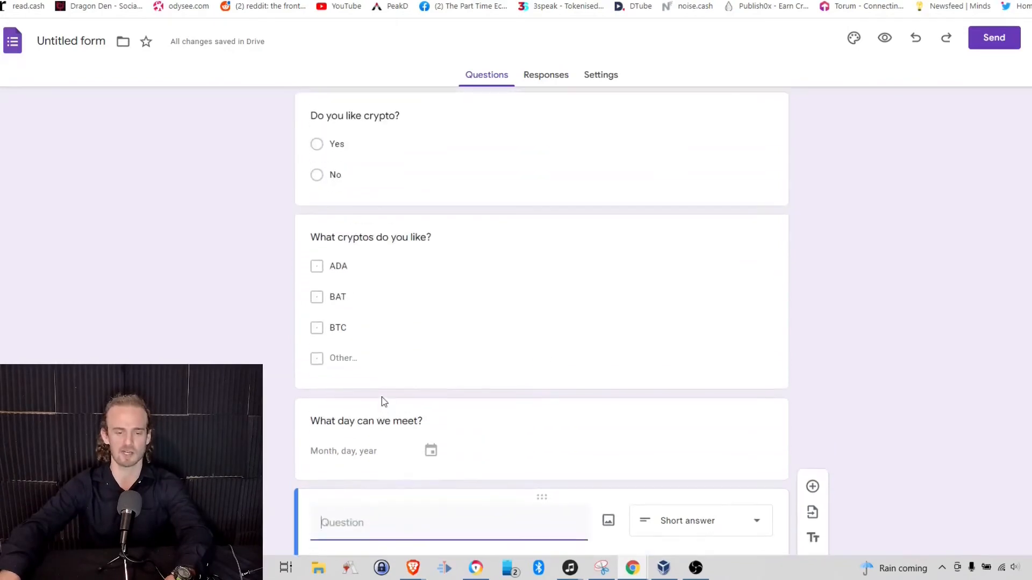
{"action": "scroll", "coordinate": [381, 396], "scroll_direction": "down", "scroll_amount": 5}
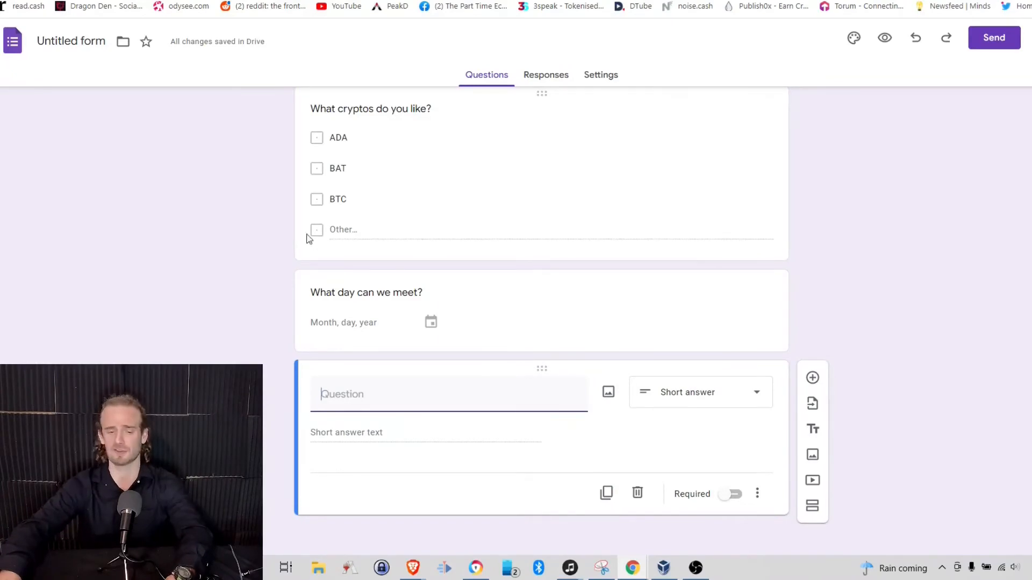
{"action": "scroll", "coordinate": [354, 256], "scroll_direction": "up", "scroll_amount": 4}
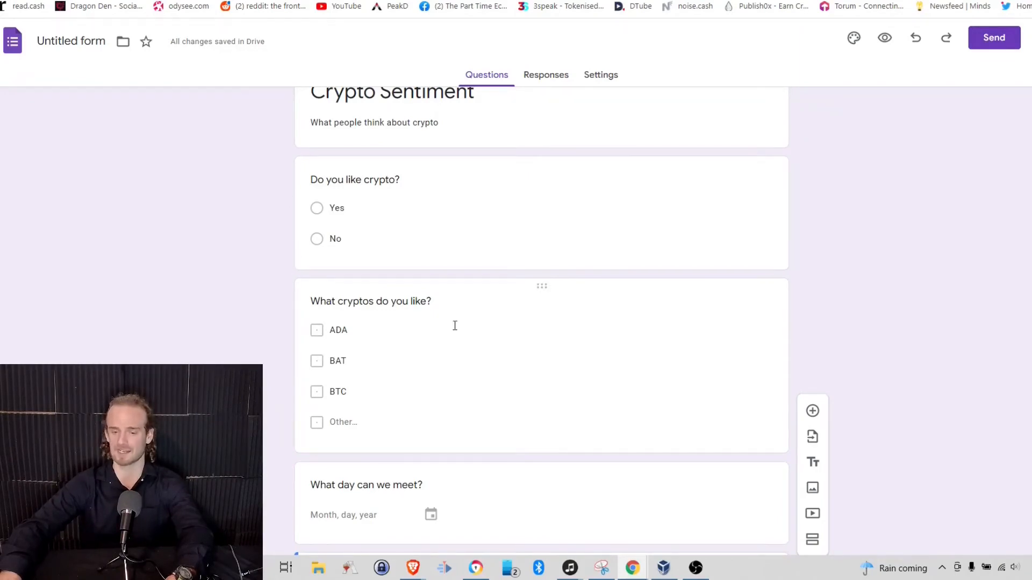
{"action": "left_click", "coordinate": [813, 410]}
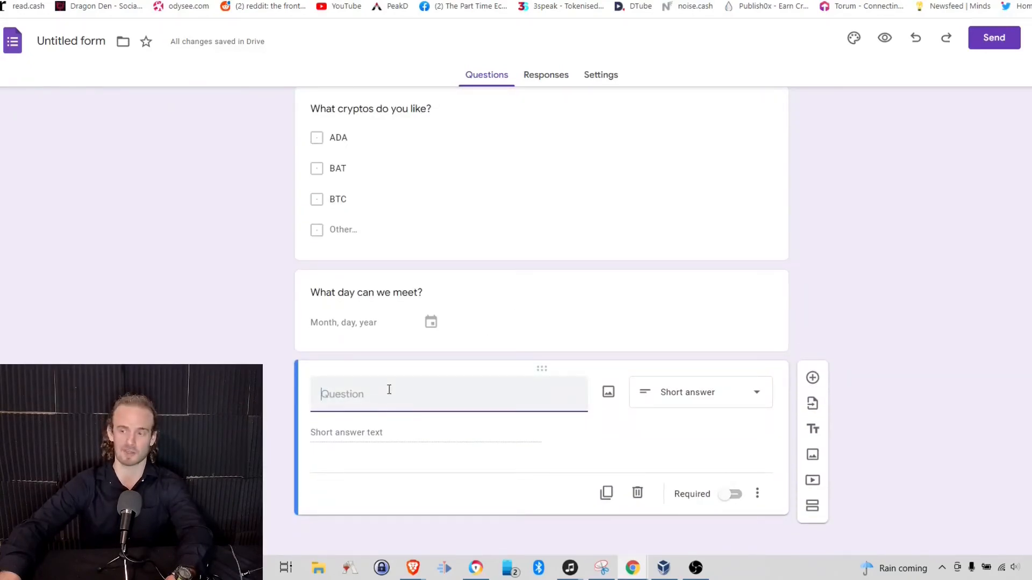
{"action": "type", "text": "What is your"}
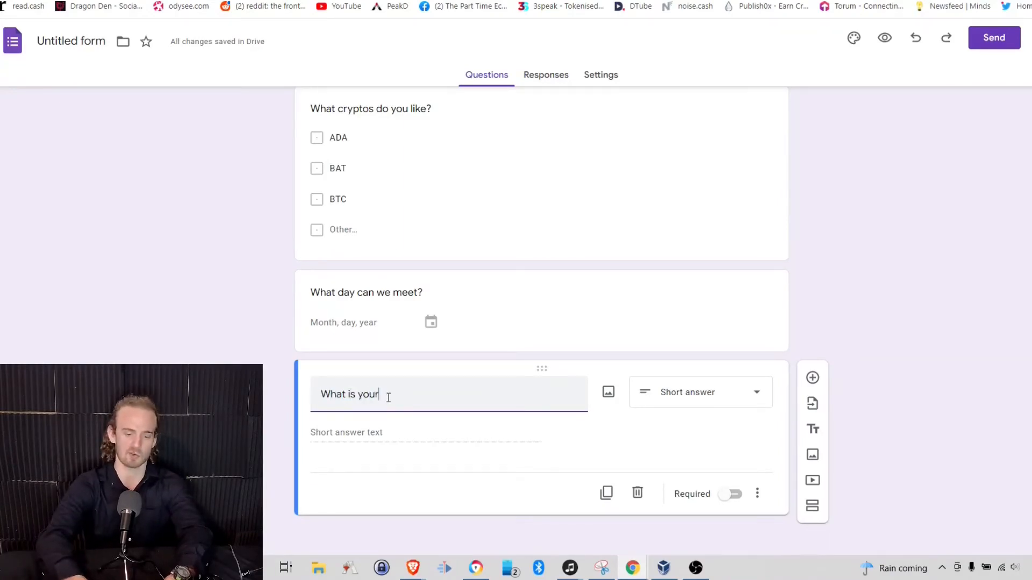
{"action": "type", "text": " email?"}
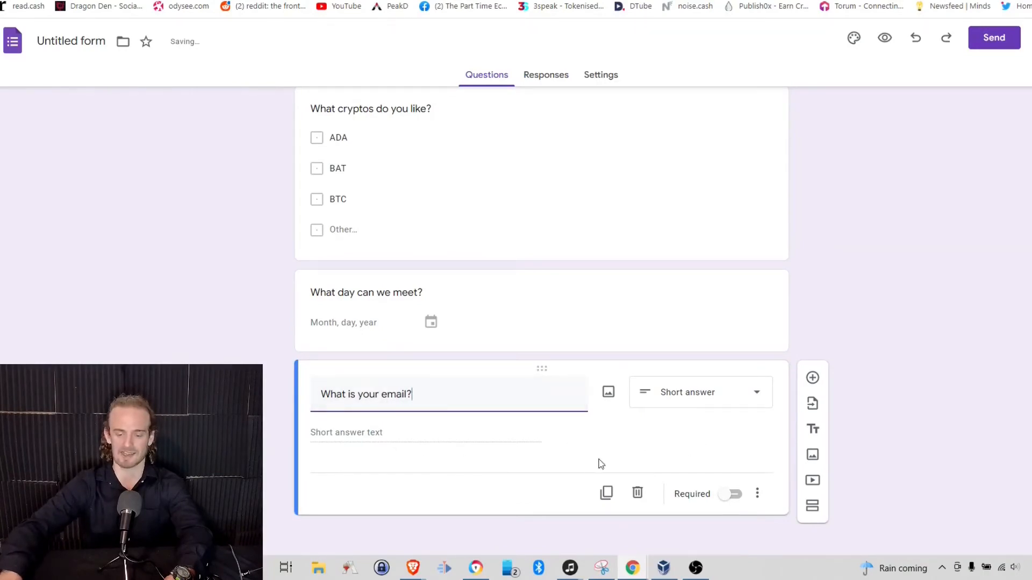
Make the "Do you like crypto?" question required while leaving the email question optional.
{"action": "left_click", "coordinate": [725, 498]}
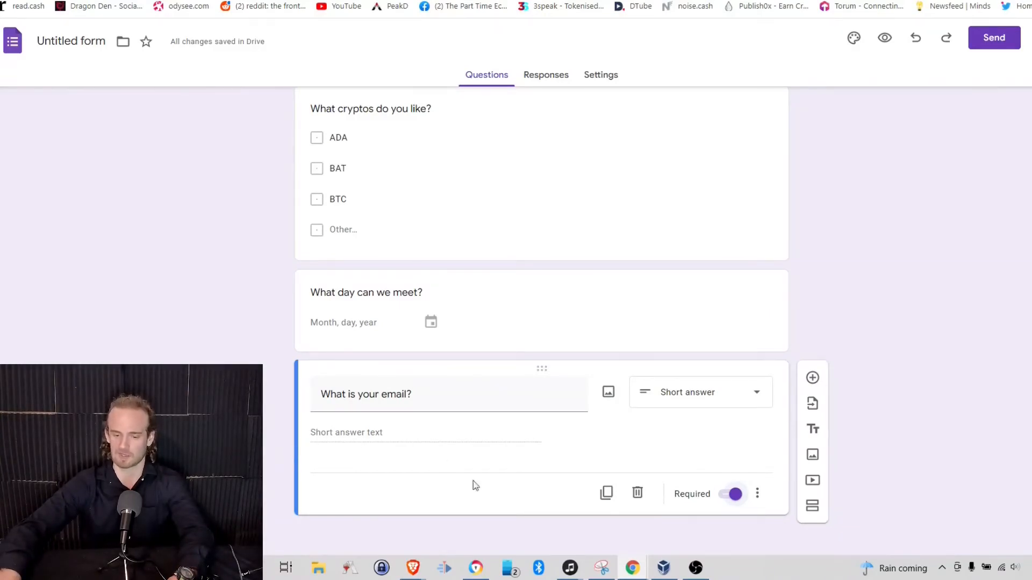
{"action": "left_click", "coordinate": [733, 495]}
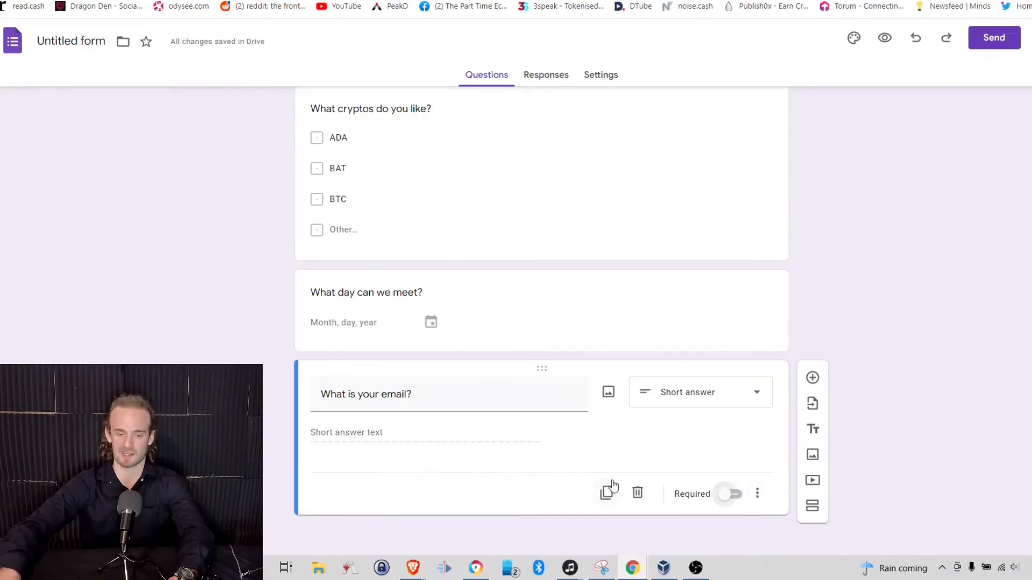
{"action": "scroll", "coordinate": [610, 486], "scroll_direction": "up", "scroll_amount": 3}
{"action": "scroll", "coordinate": [614, 485], "scroll_direction": "up", "scroll_amount": 2}
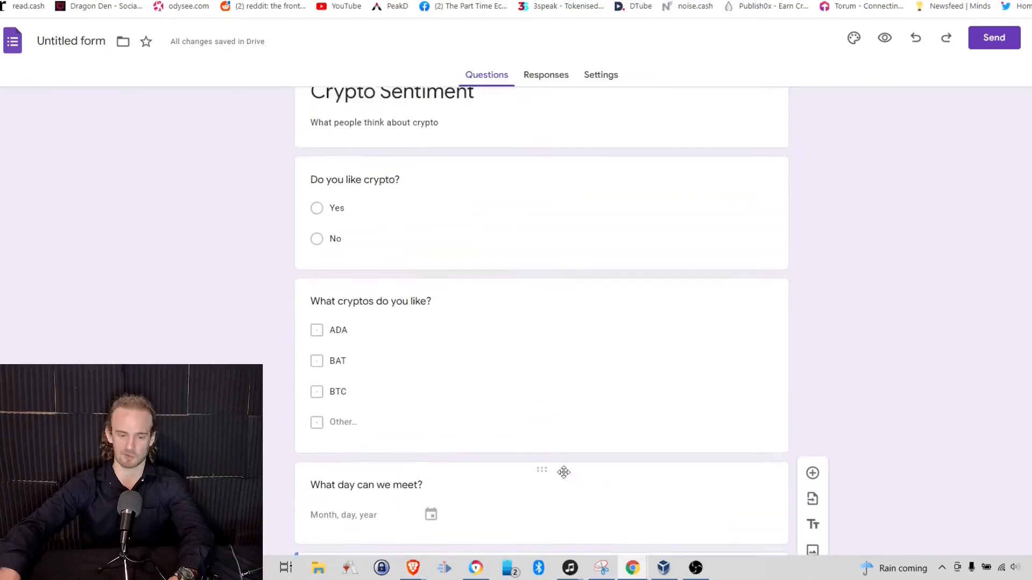
{"action": "left_click", "coordinate": [694, 224]}
{"action": "left_click", "coordinate": [729, 387]}
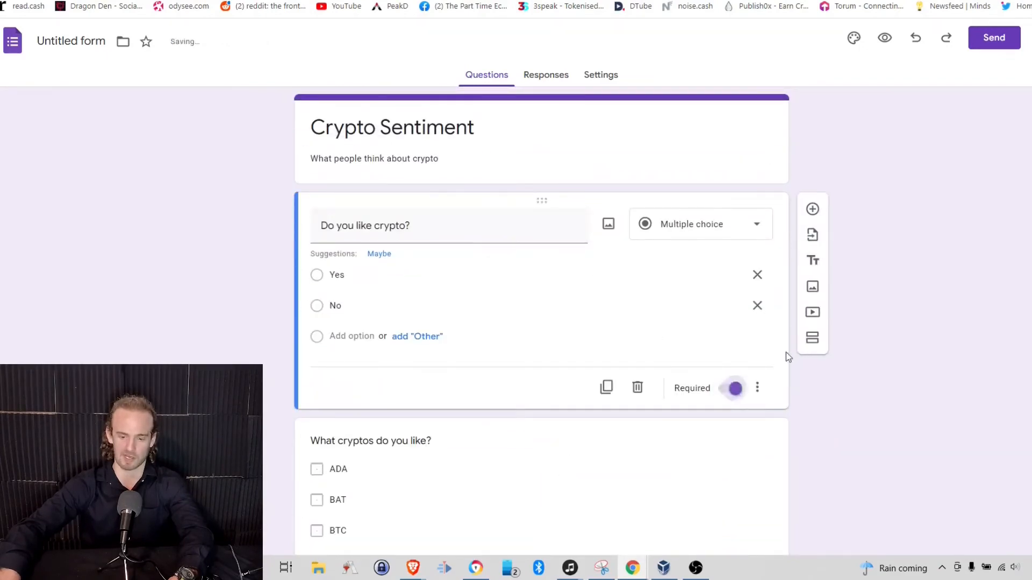
{"action": "scroll", "coordinate": [763, 360], "scroll_direction": "down", "scroll_amount": 5}
{"action": "scroll", "coordinate": [747, 360], "scroll_direction": "up", "scroll_amount": 5}
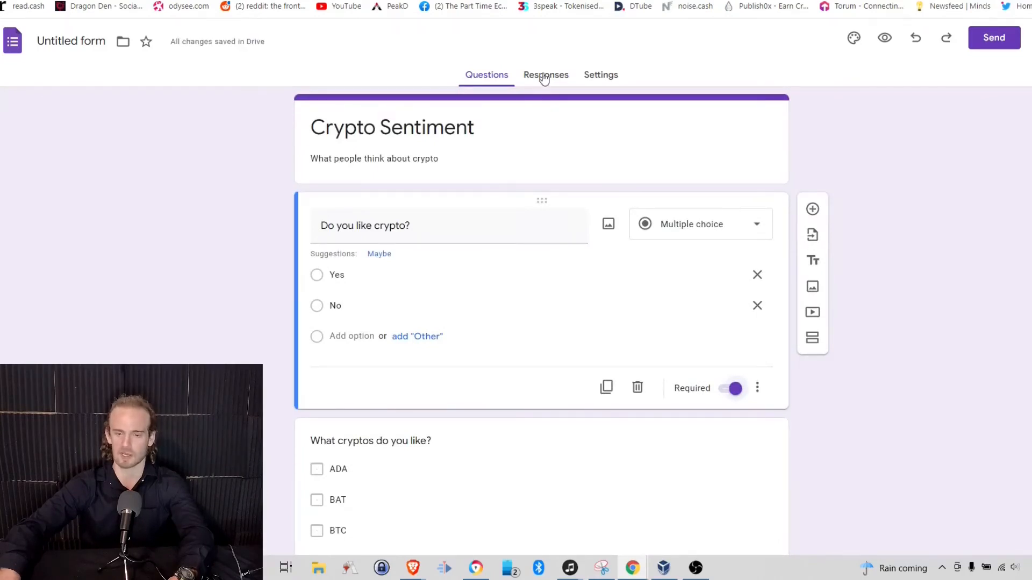
Customize the form theme with a blue color and insert the basketball image from the Work and School themes as header.
{"action": "left_click", "coordinate": [854, 38]}
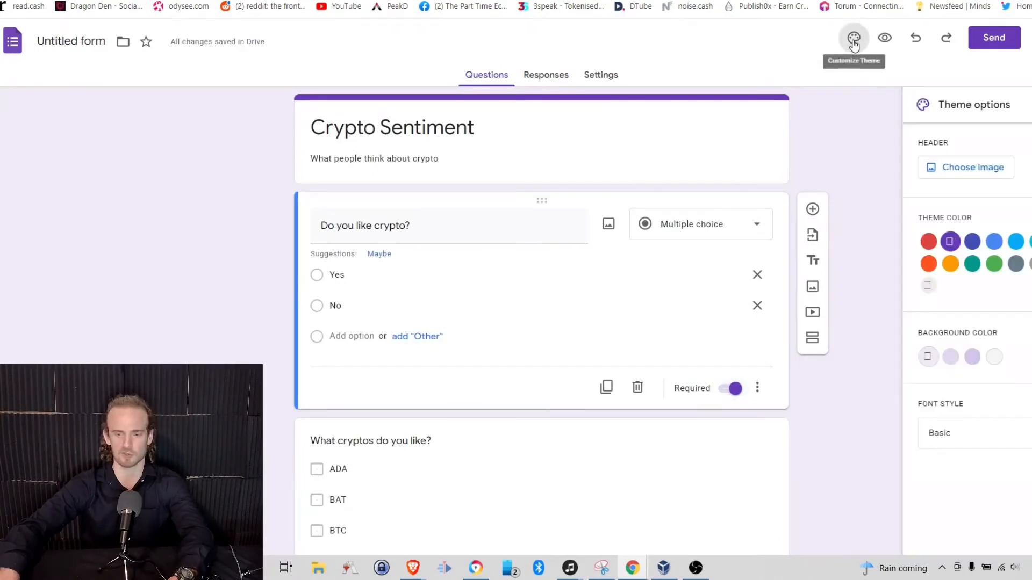
{"action": "left_click", "coordinate": [994, 242]}
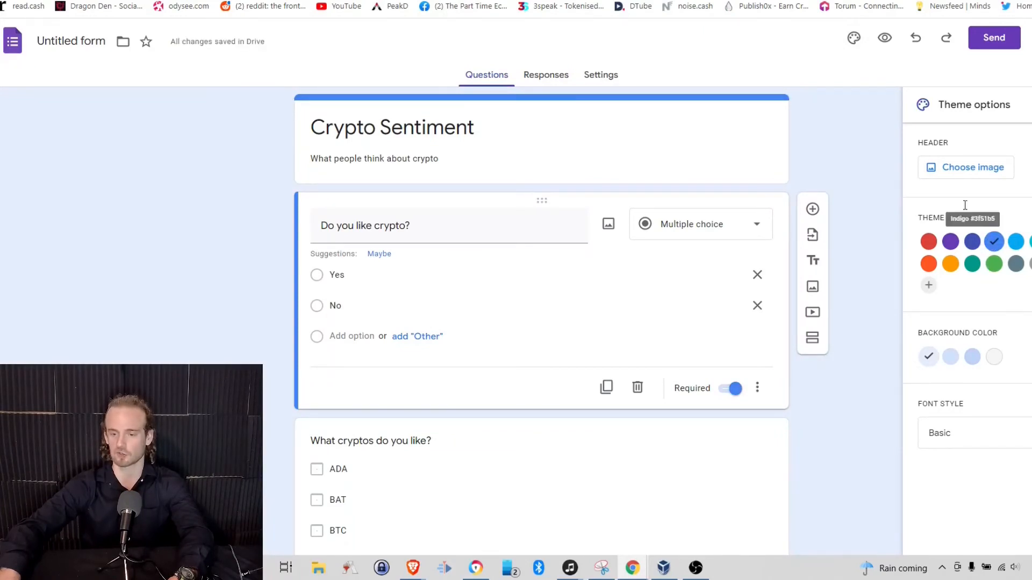
{"action": "left_click", "coordinate": [943, 170]}
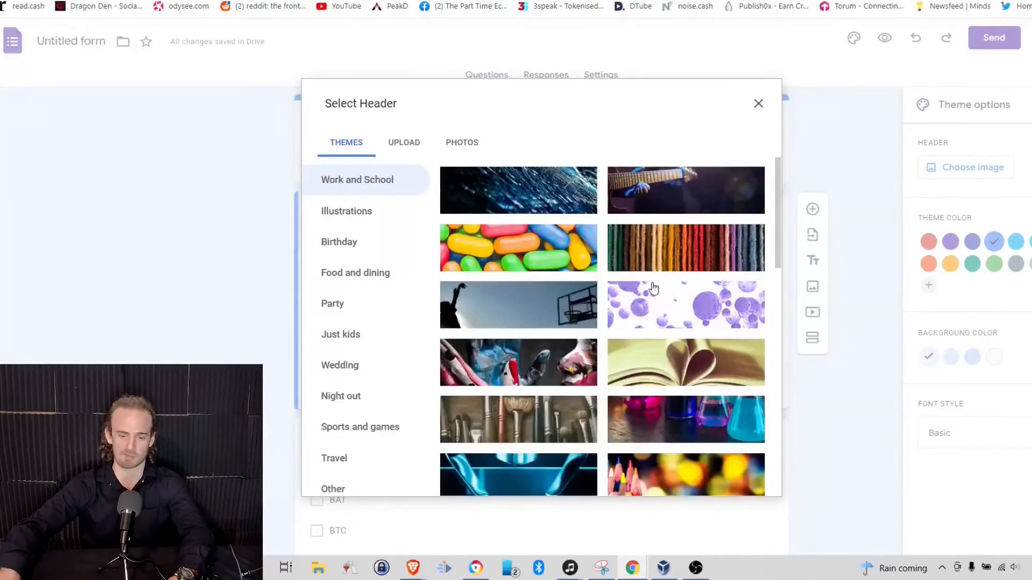
{"action": "left_click", "coordinate": [572, 319]}
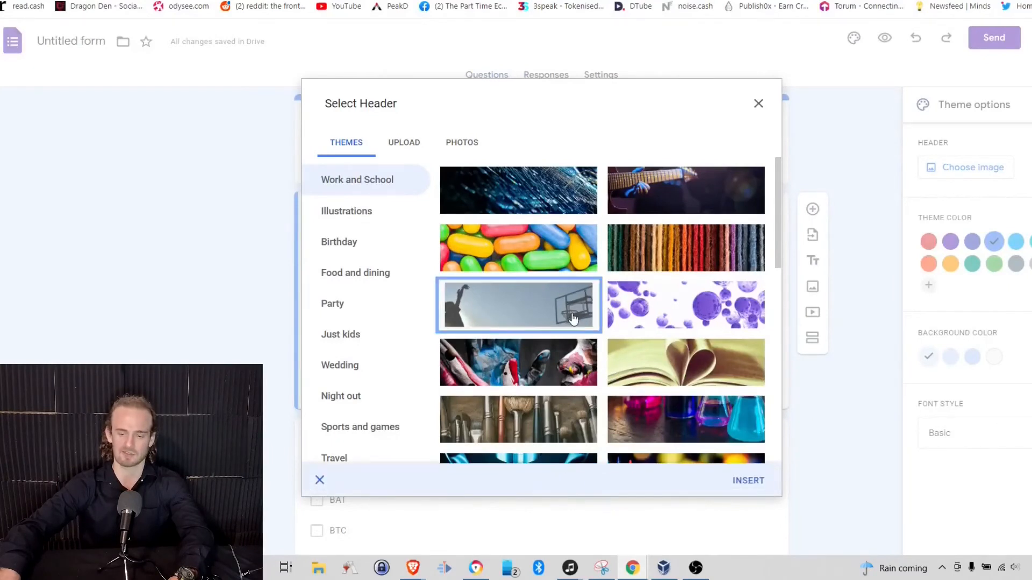
{"action": "left_click", "coordinate": [759, 487]}
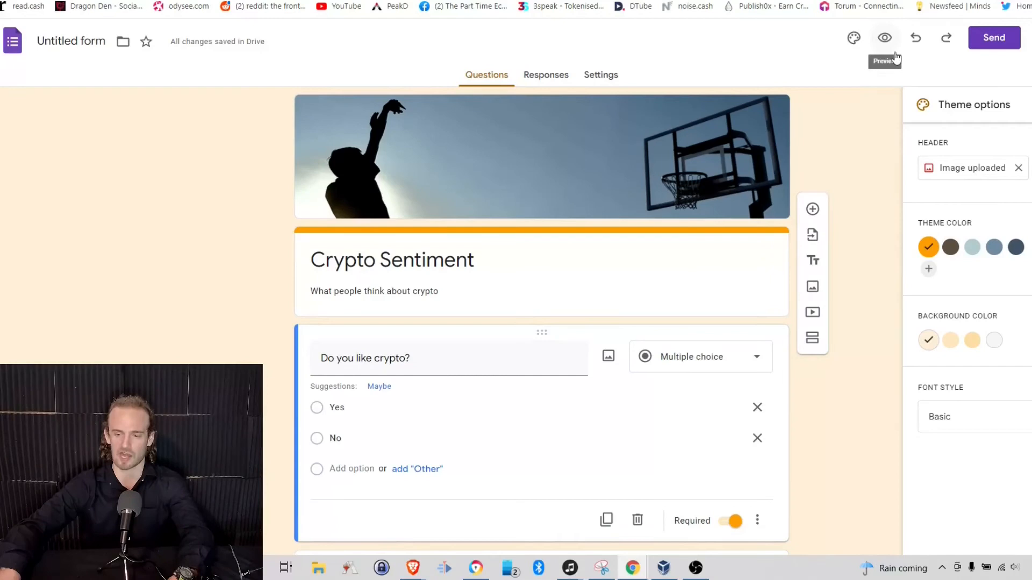
Preview the form, fill in ADA and the date 04/02/2022, and try to submit it without answering the crypto question.
{"action": "left_click", "coordinate": [884, 38]}
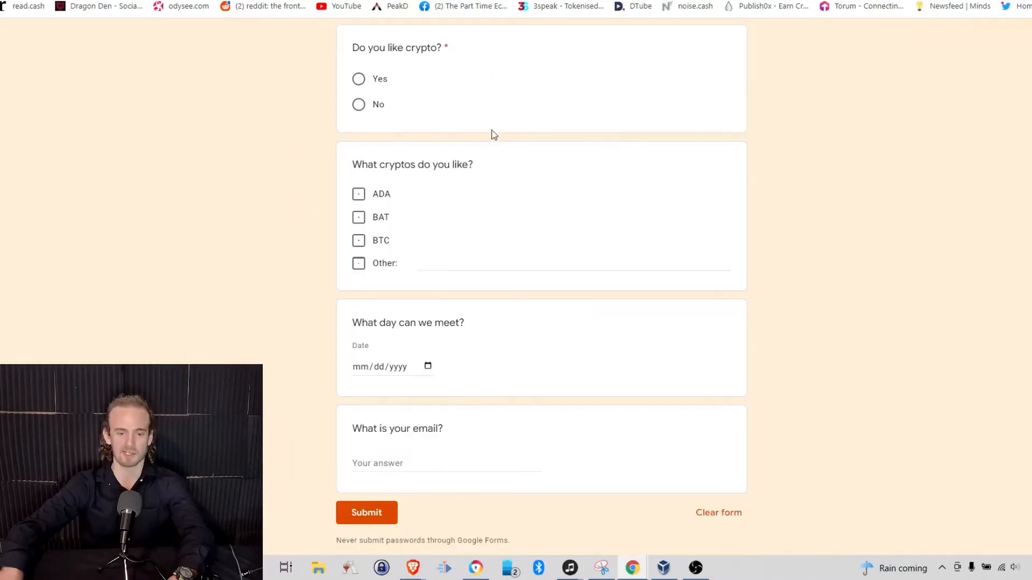
{"action": "left_click", "coordinate": [360, 198]}
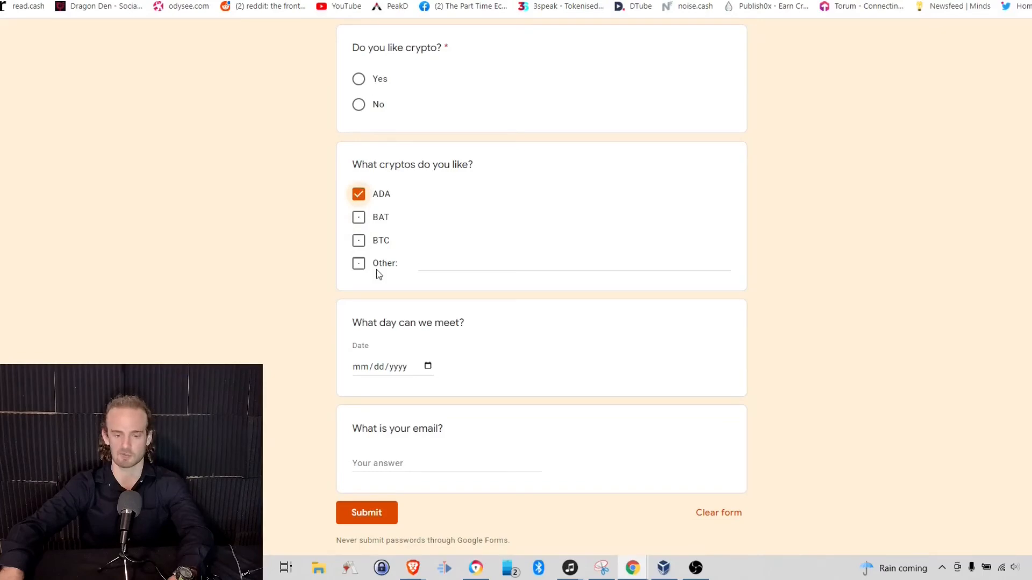
{"action": "left_click", "coordinate": [428, 366]}
{"action": "left_click", "coordinate": [481, 431]}
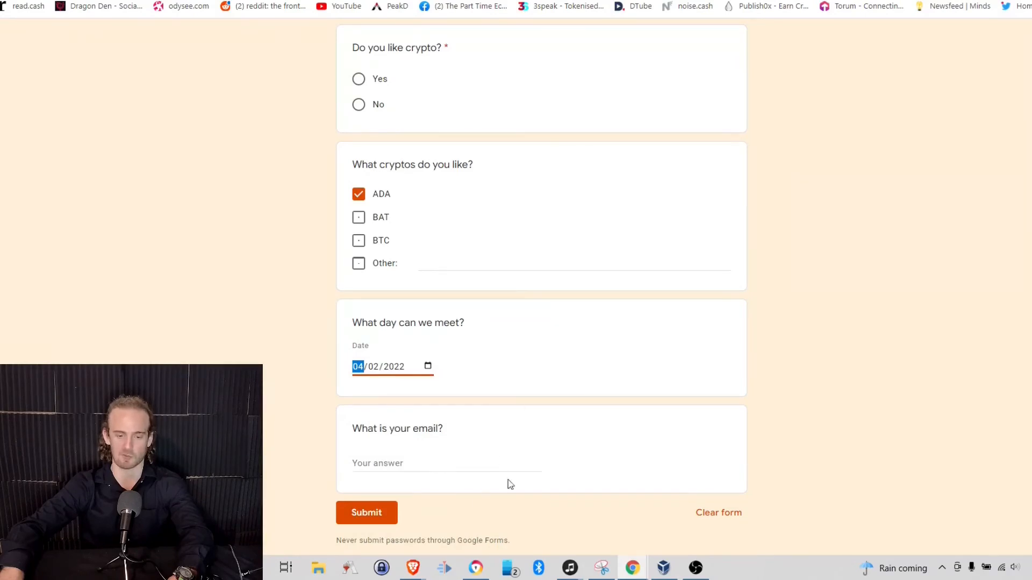
{"action": "left_click", "coordinate": [388, 512]}
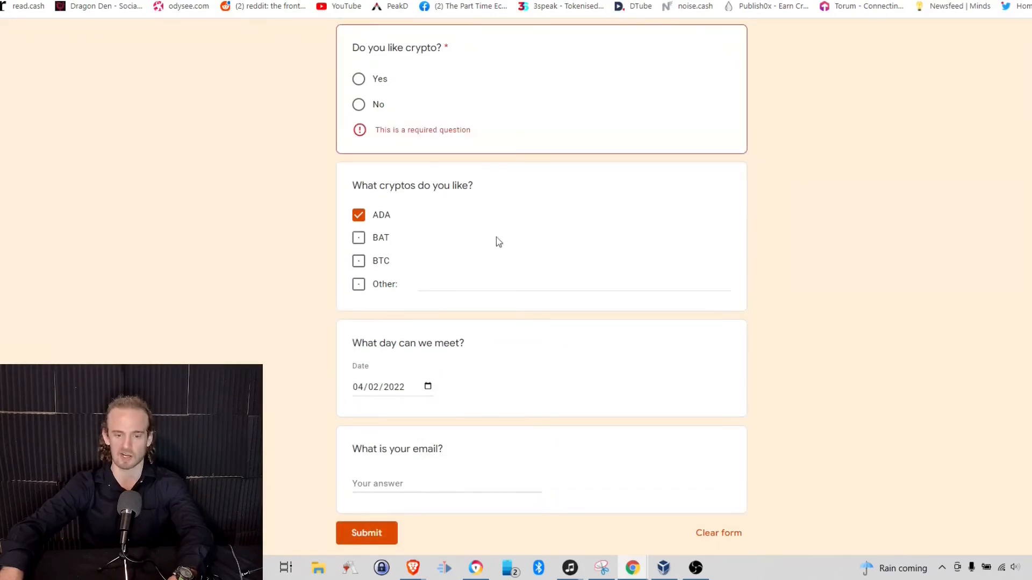
Answer "Do you like crypto?" with Yes and submit the test response.
{"action": "left_click", "coordinate": [362, 84]}
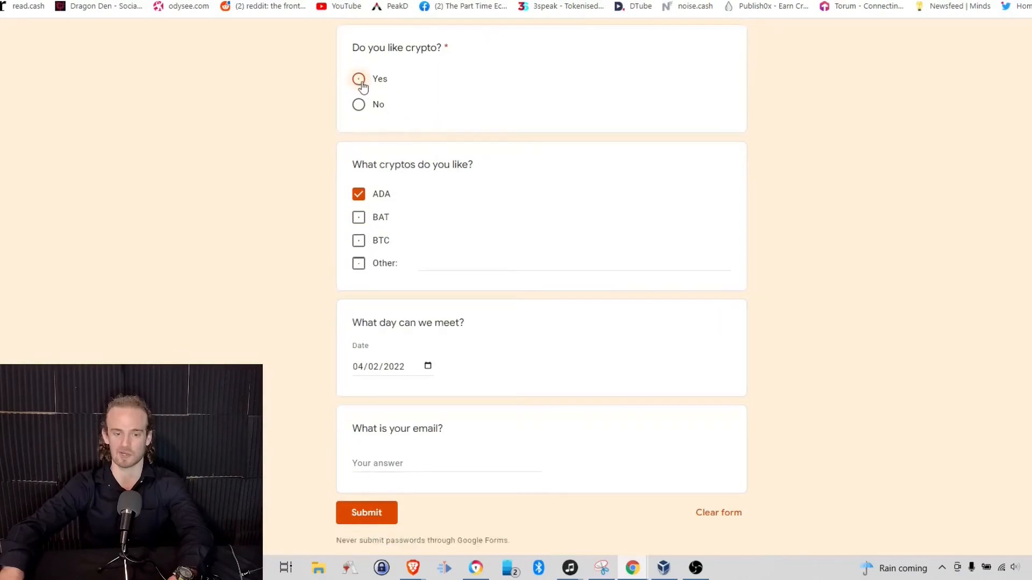
{"action": "left_click", "coordinate": [361, 108]}
{"action": "left_click", "coordinate": [360, 79]}
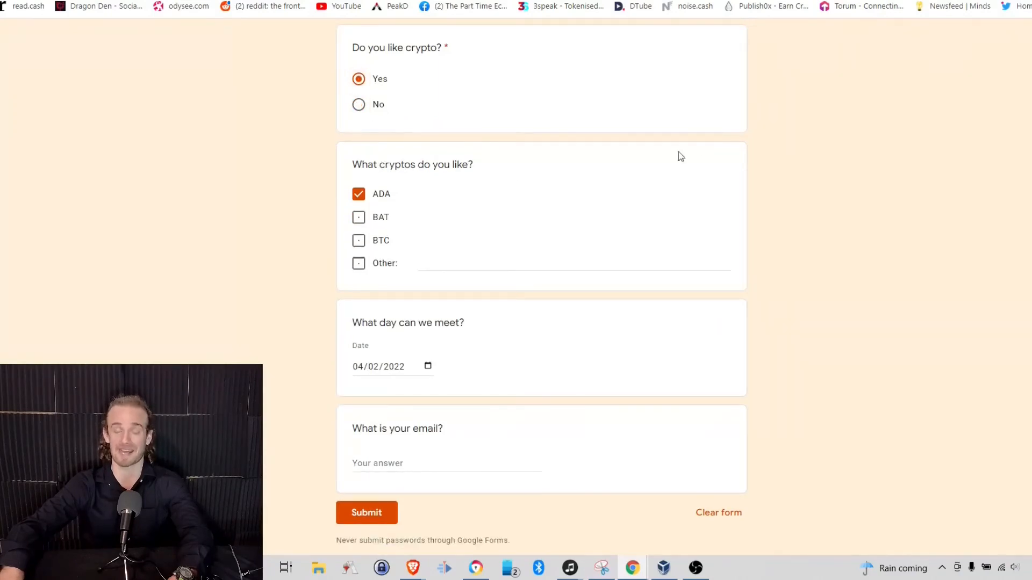
{"action": "left_click", "coordinate": [379, 513]}
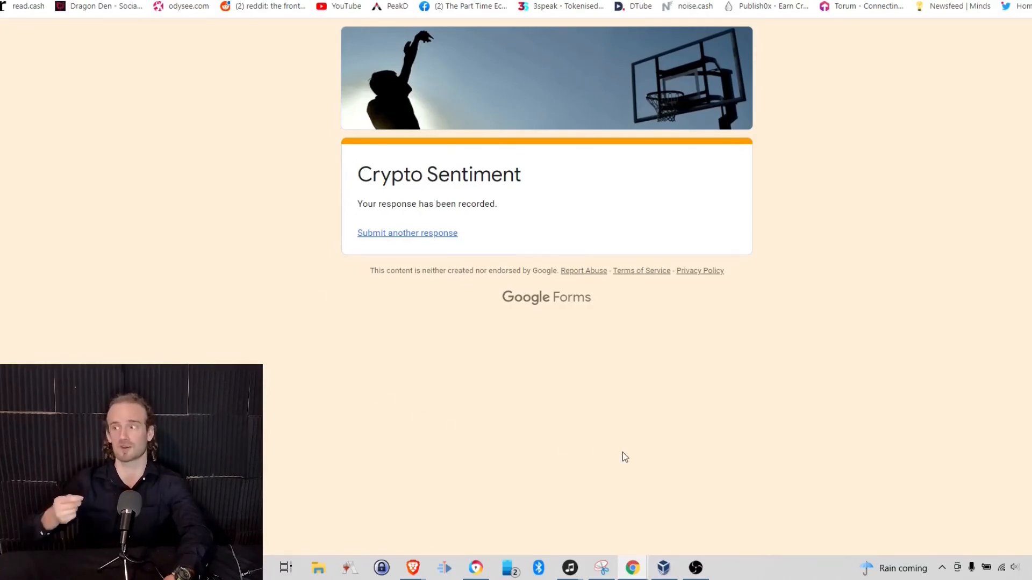
Return to the form editor and review the response summary for each question.
{"action": "left_click", "coordinate": [371, 0]}
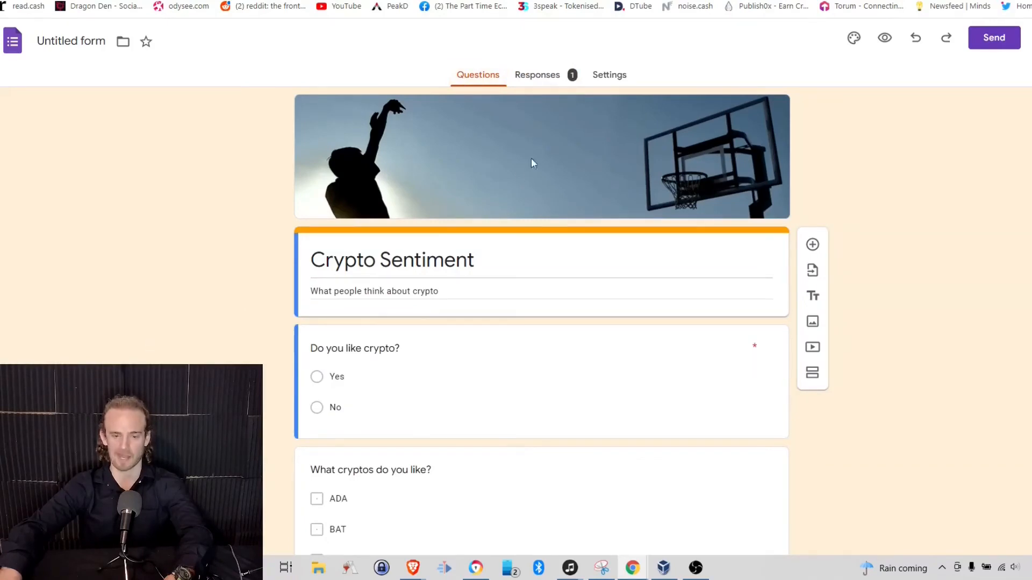
{"action": "left_click", "coordinate": [542, 83]}
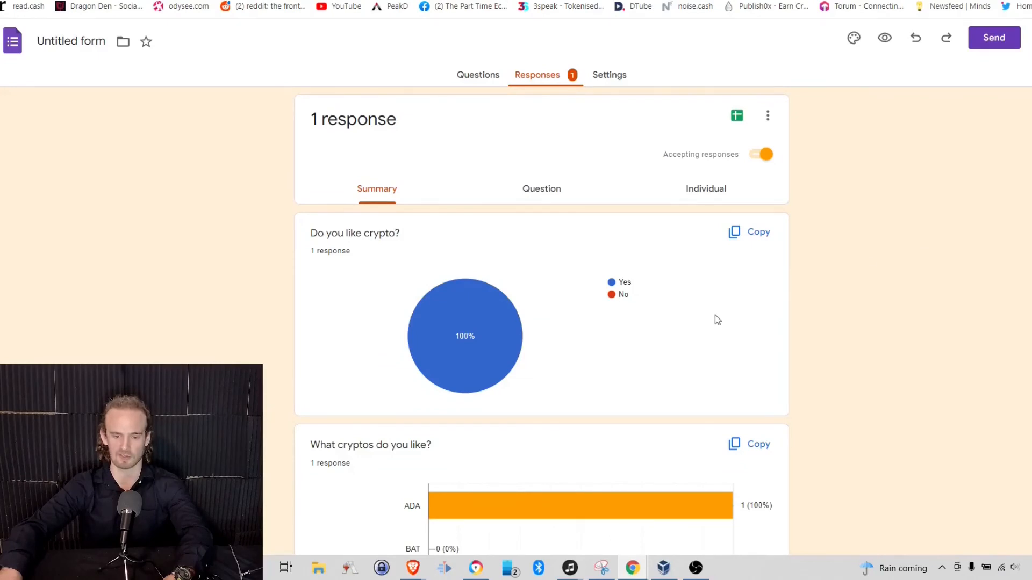
{"action": "scroll", "coordinate": [715, 315], "scroll_direction": "down", "scroll_amount": 6}
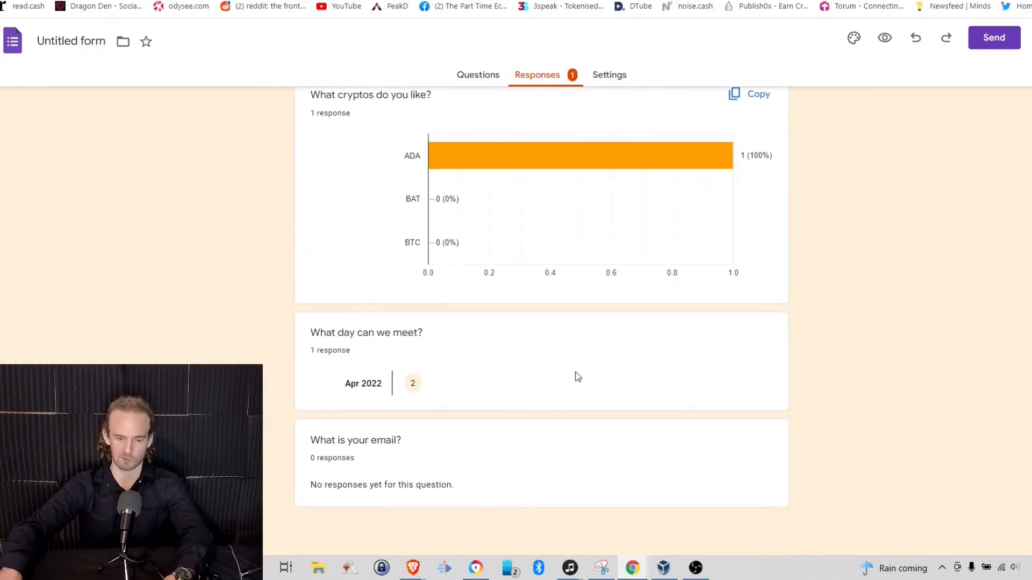
{"action": "scroll", "coordinate": [577, 377], "scroll_direction": "up", "scroll_amount": 6}
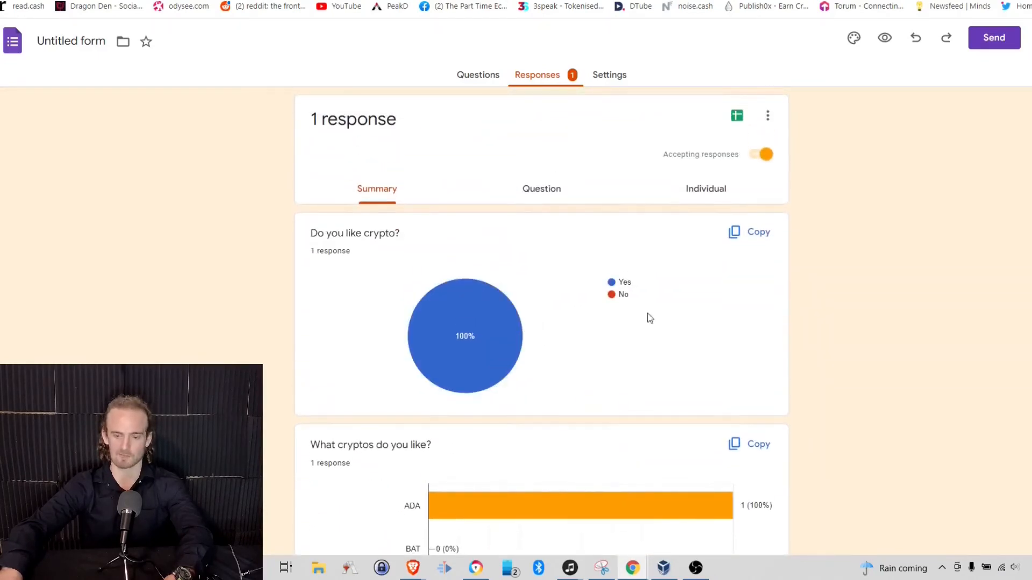
Open the form responses as a spreadsheet in Google Sheets and compare it with the form's response summary.
{"action": "left_click", "coordinate": [728, 119]}
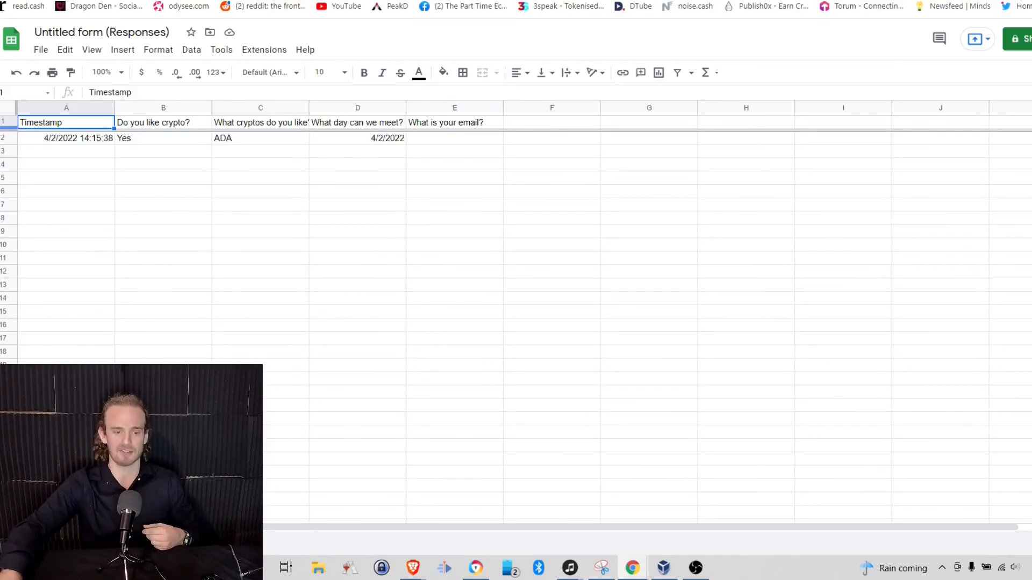
{"action": "left_click", "coordinate": [258, 0]}
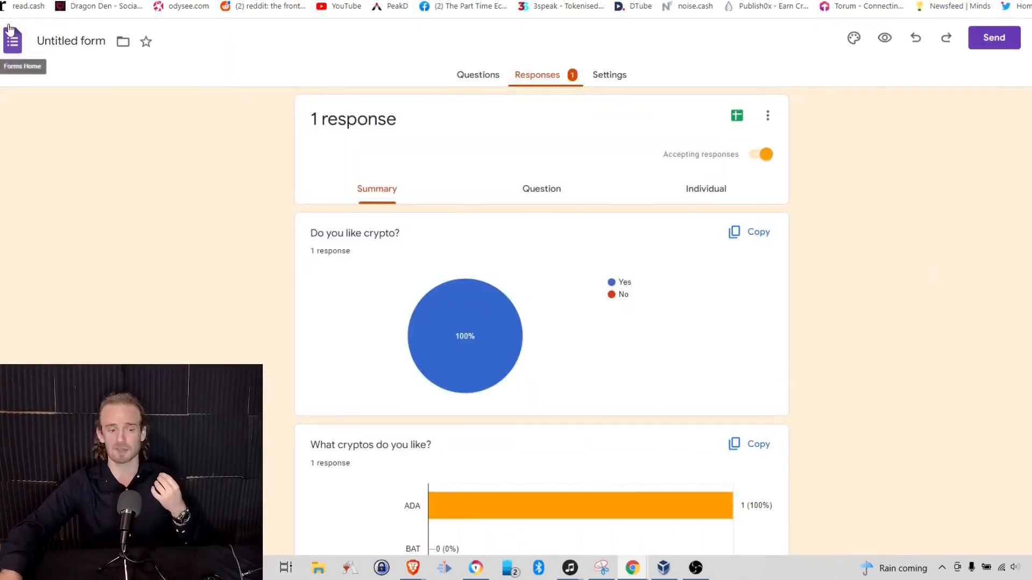
{"action": "key", "text": "ctrl+Tab"}
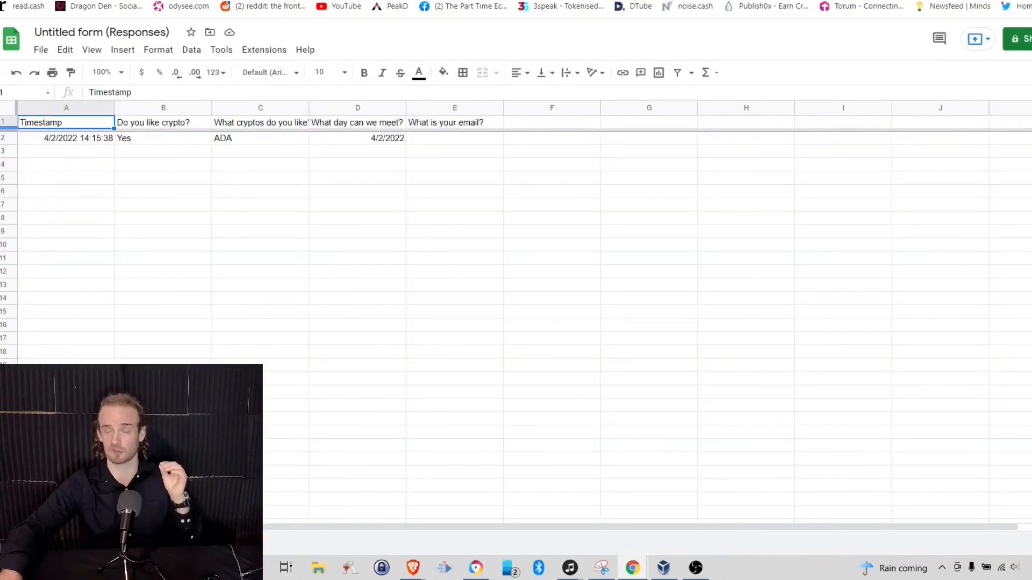